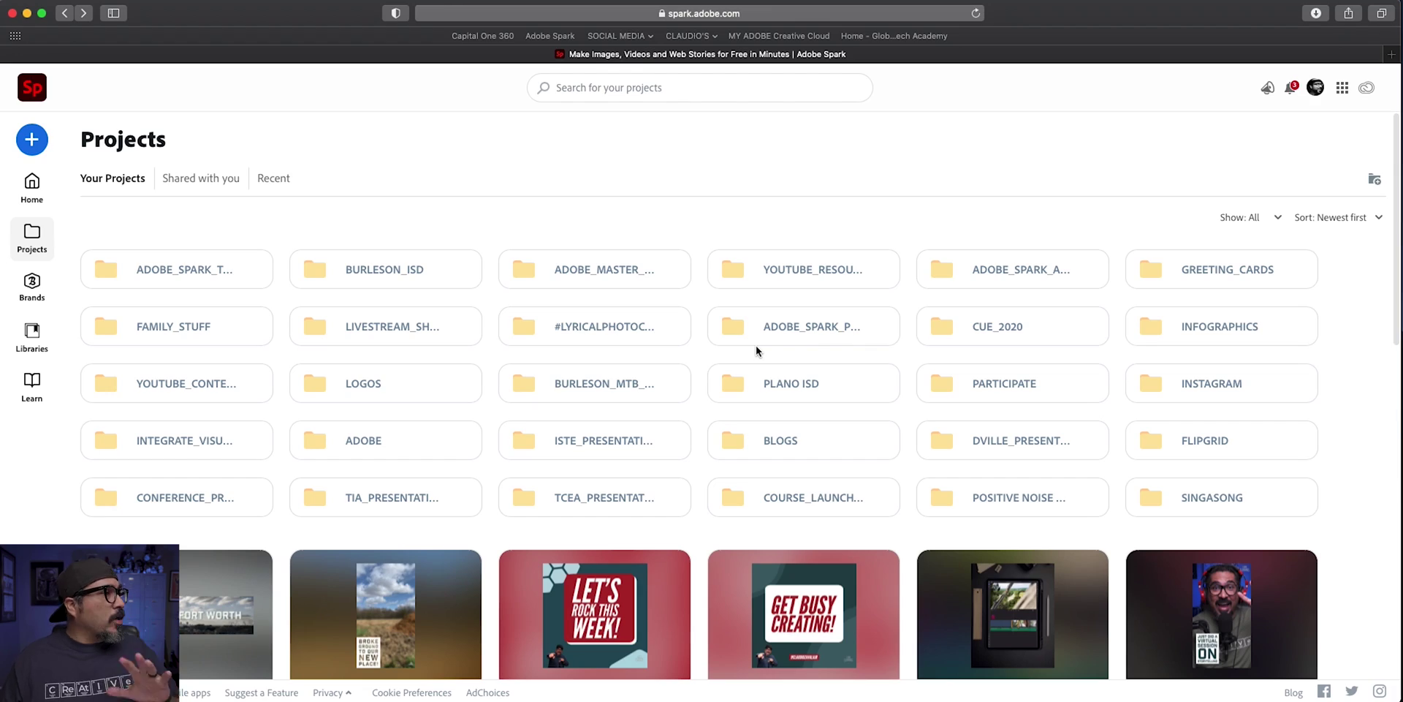
Create a new custom-size graphic at the square Instagram social post size.
click(22, 146)
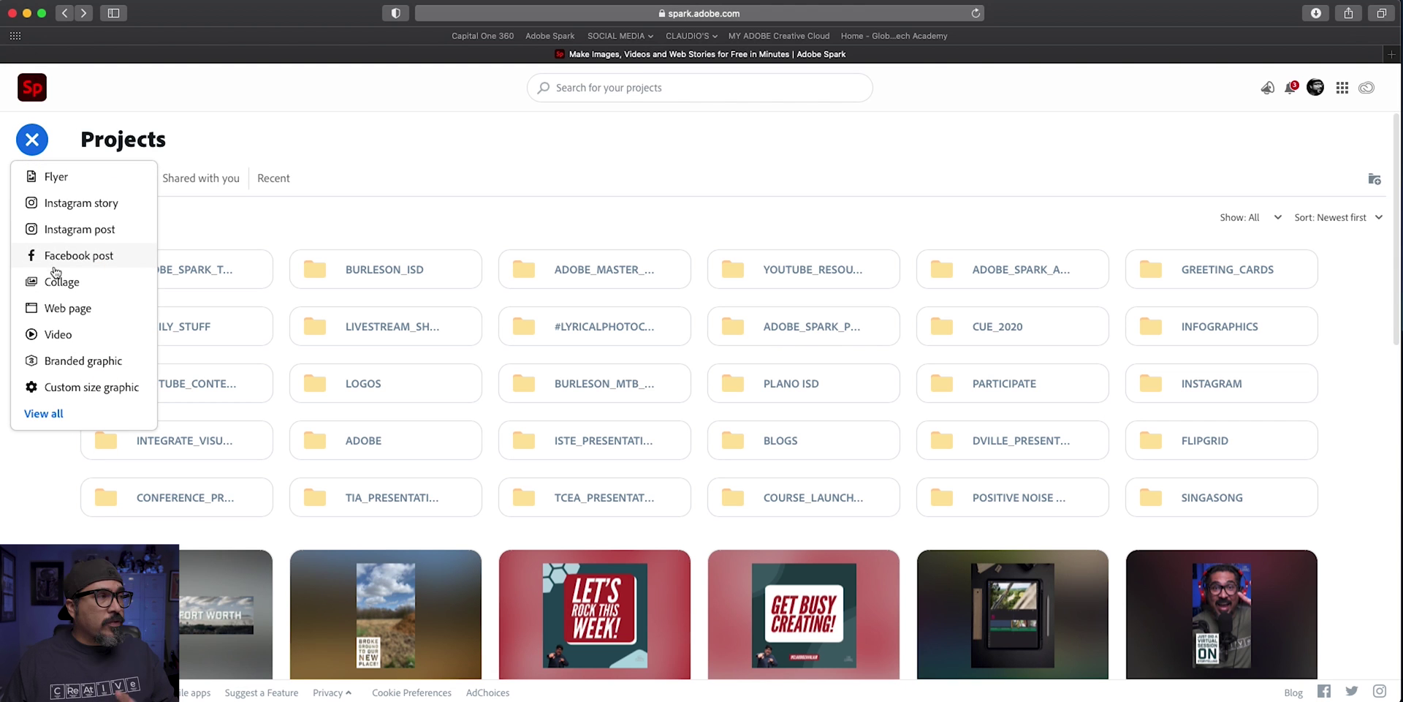
click(109, 391)
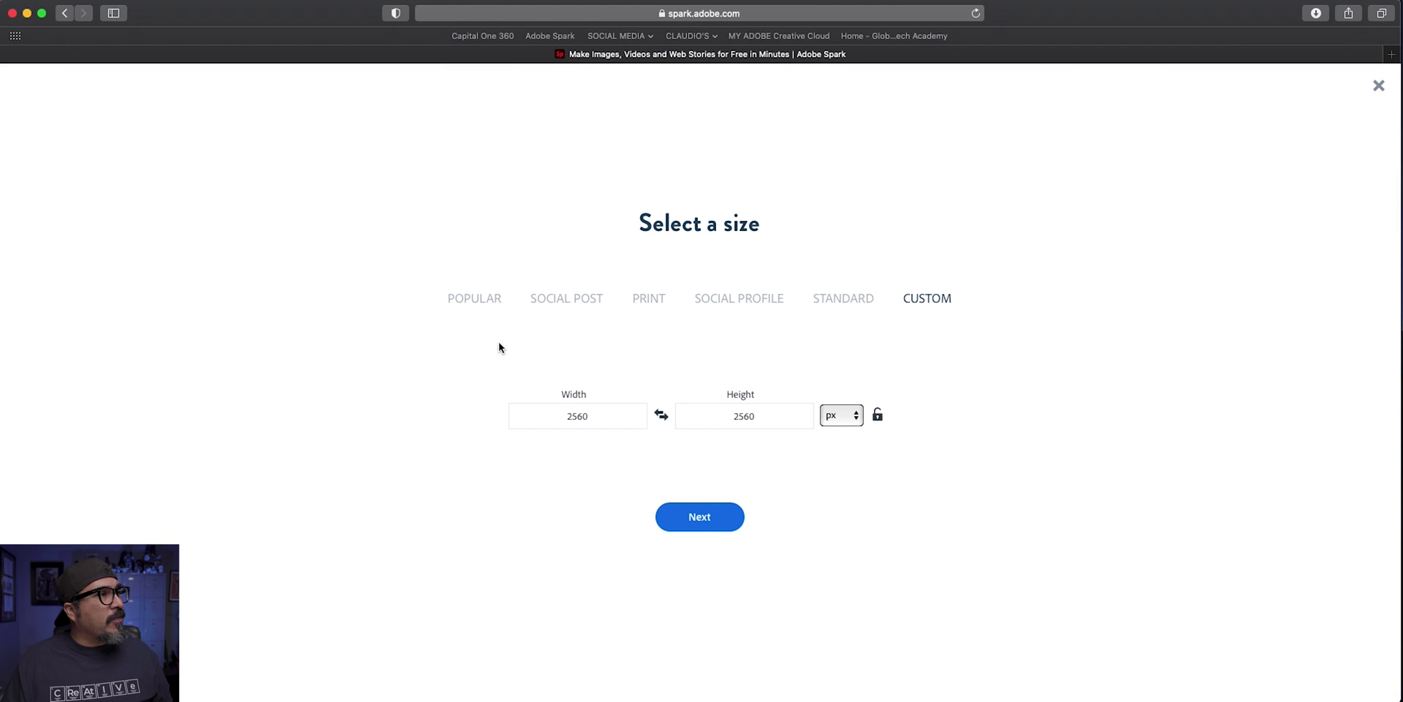
click(555, 299)
click(245, 431)
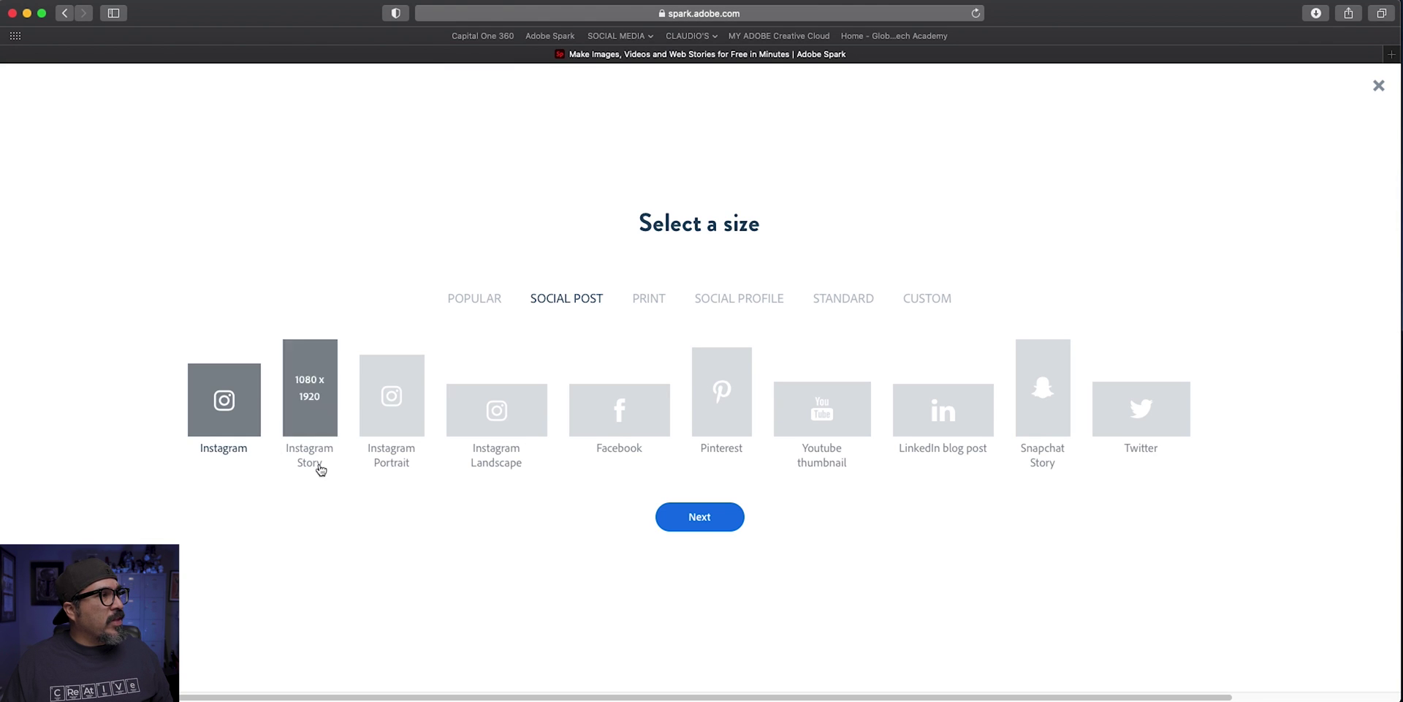
click(703, 520)
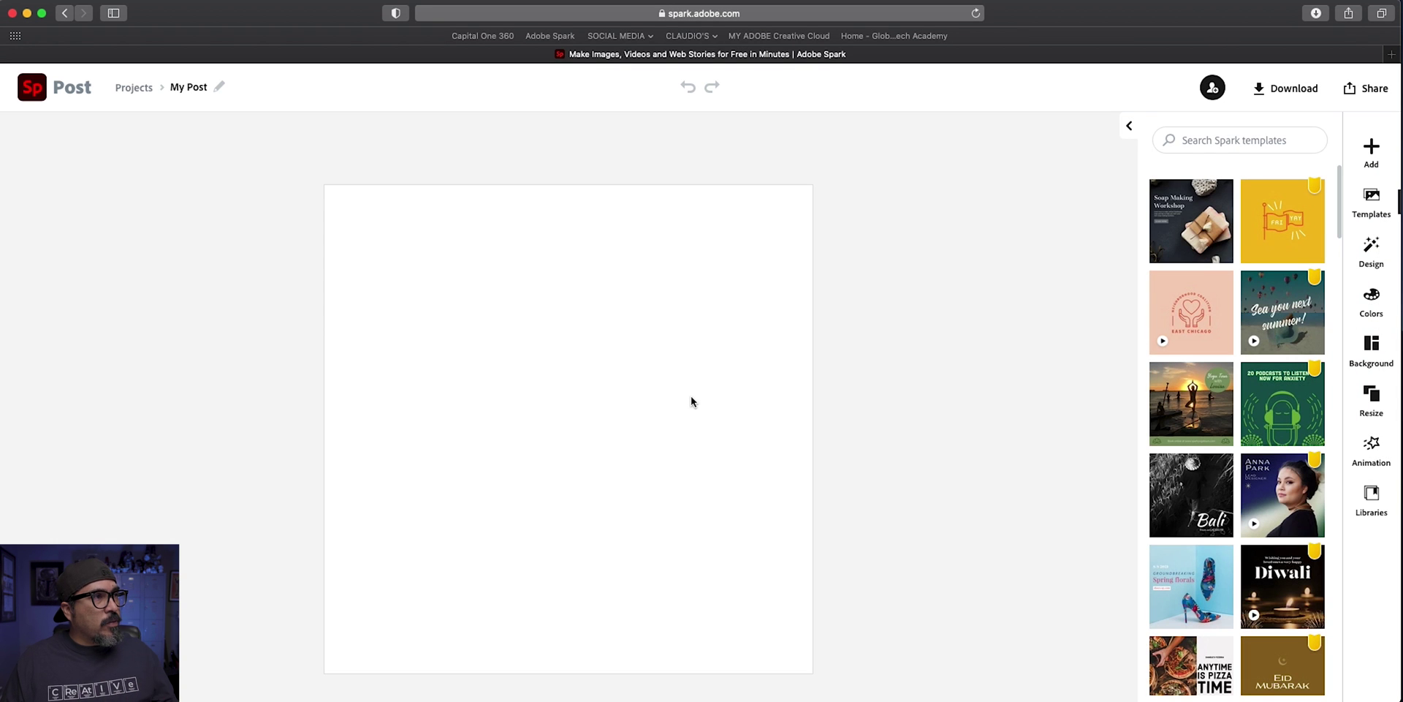
Upload the graffiti JPG from Desktop/SPARK_DEMO as the canvas background image.
click(692, 392)
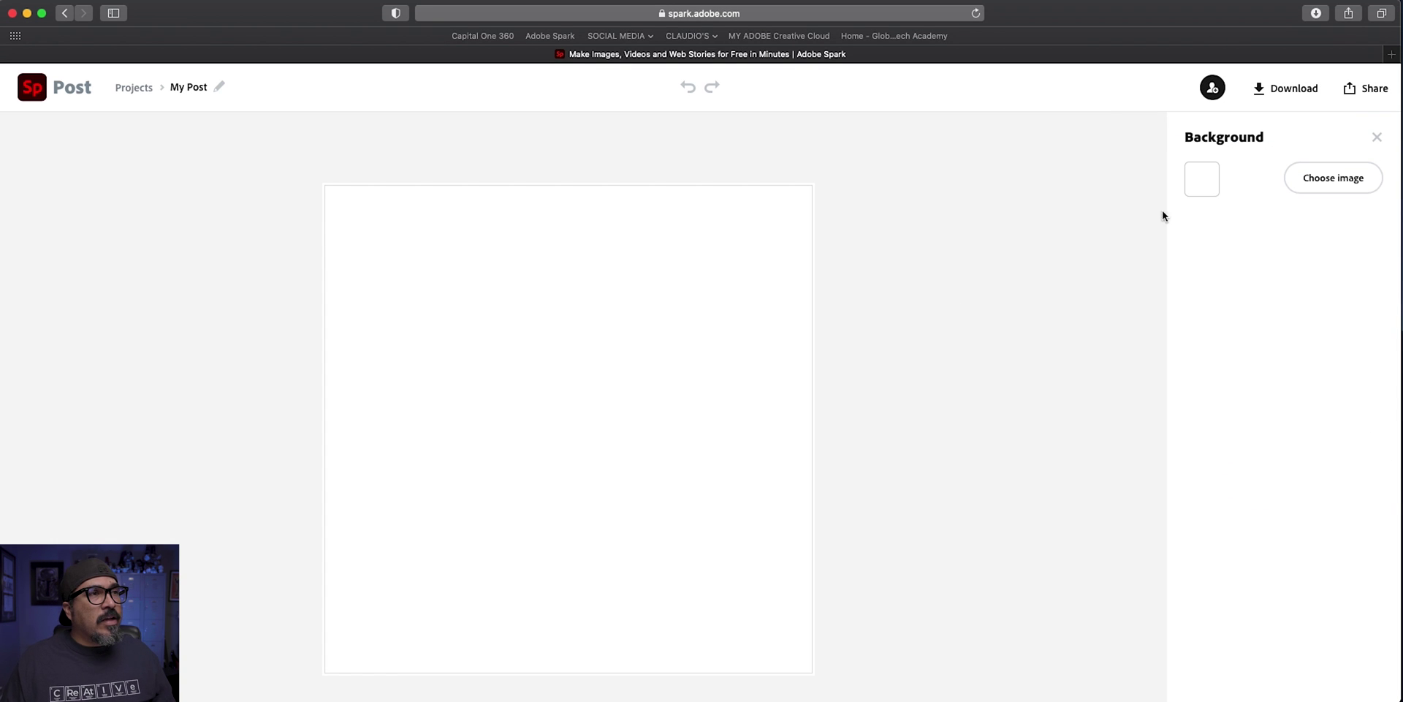
click(1295, 177)
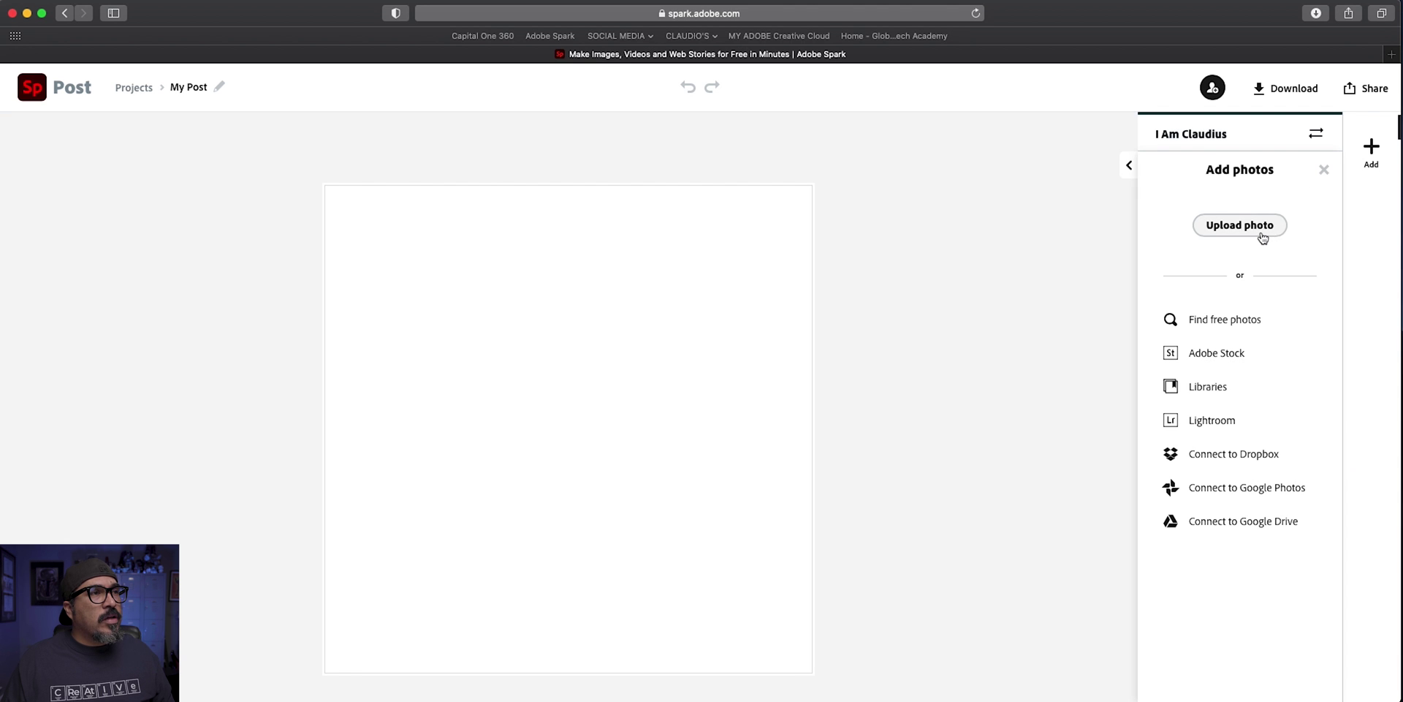
click(1263, 236)
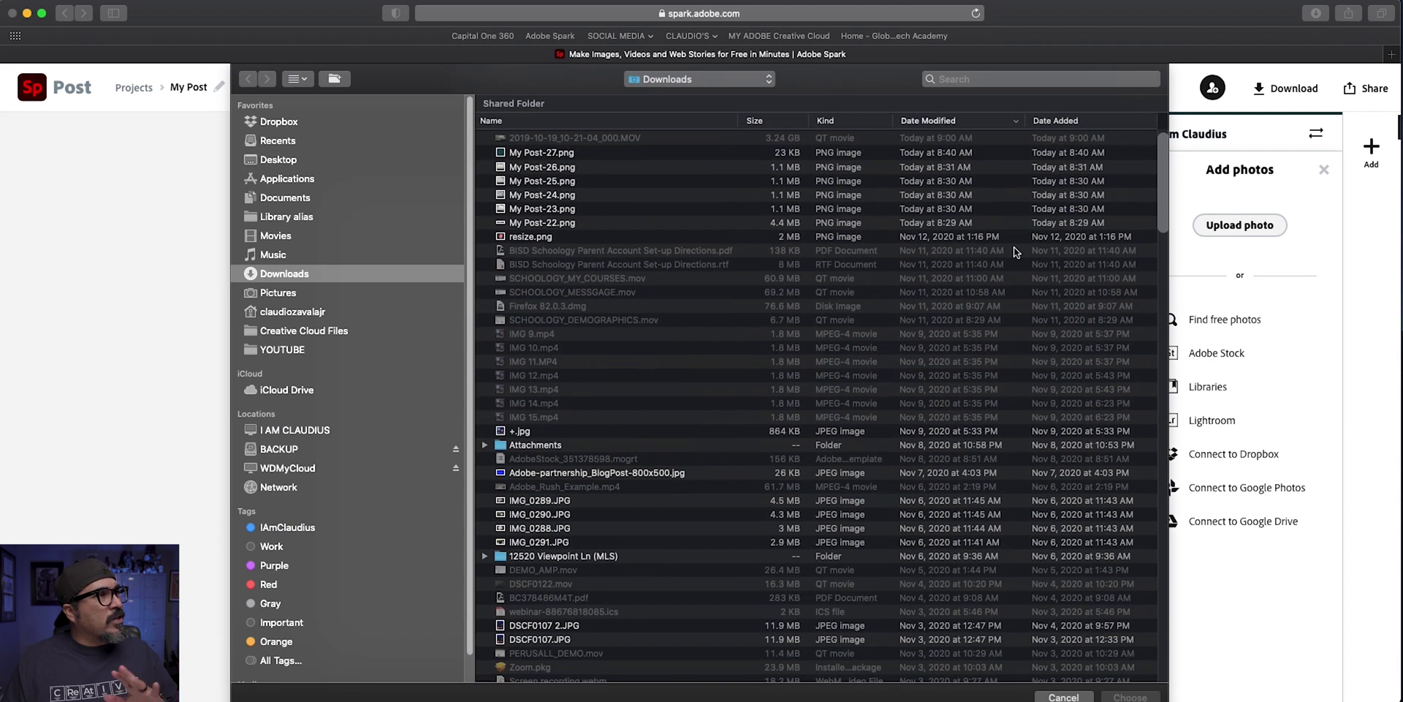
click(431, 162)
double_click(572, 152)
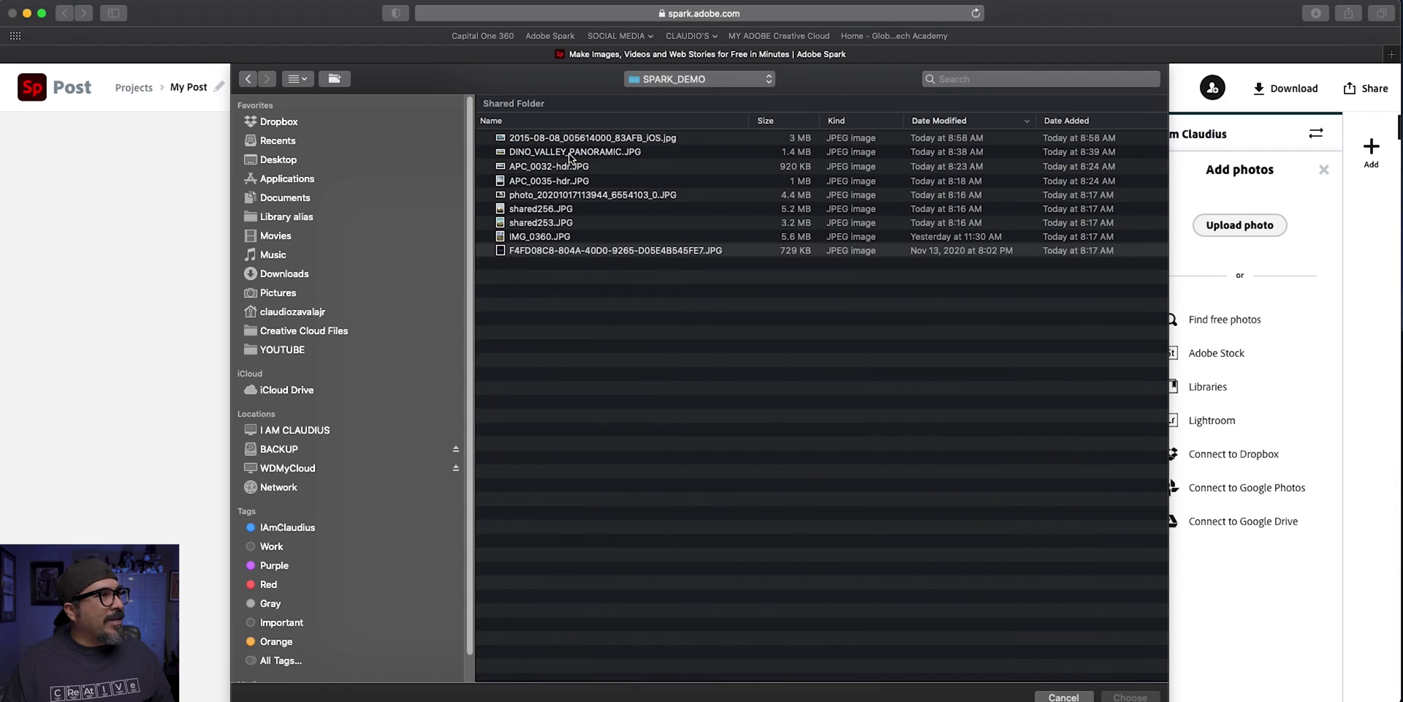
click(597, 139)
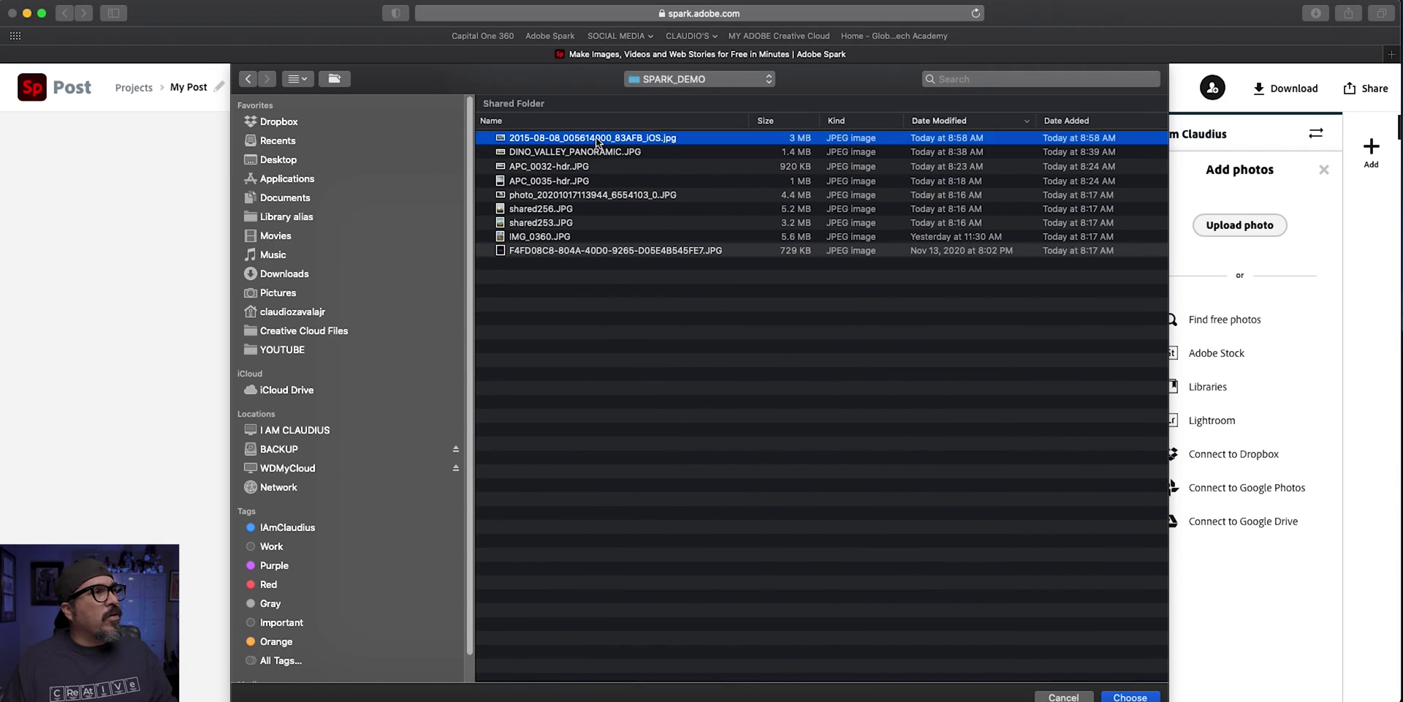
key(space)
key(space)
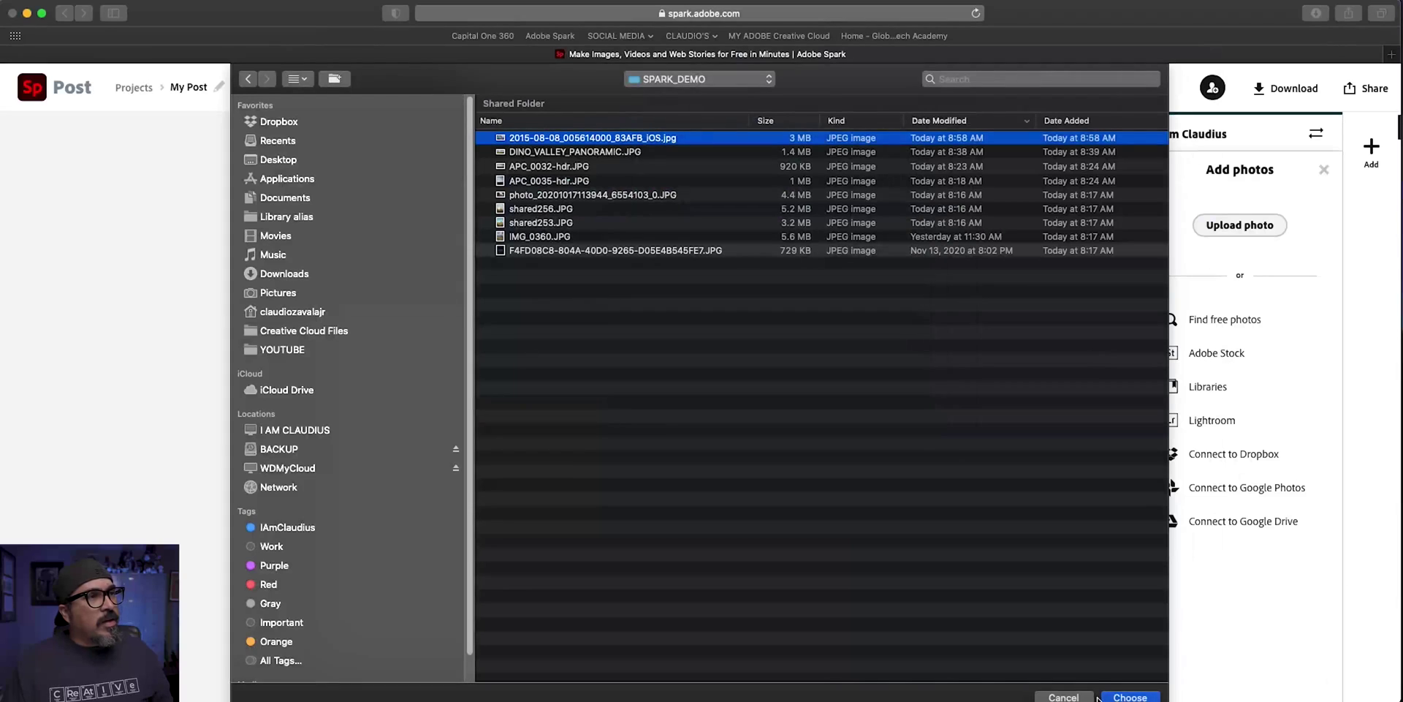
click(1118, 696)
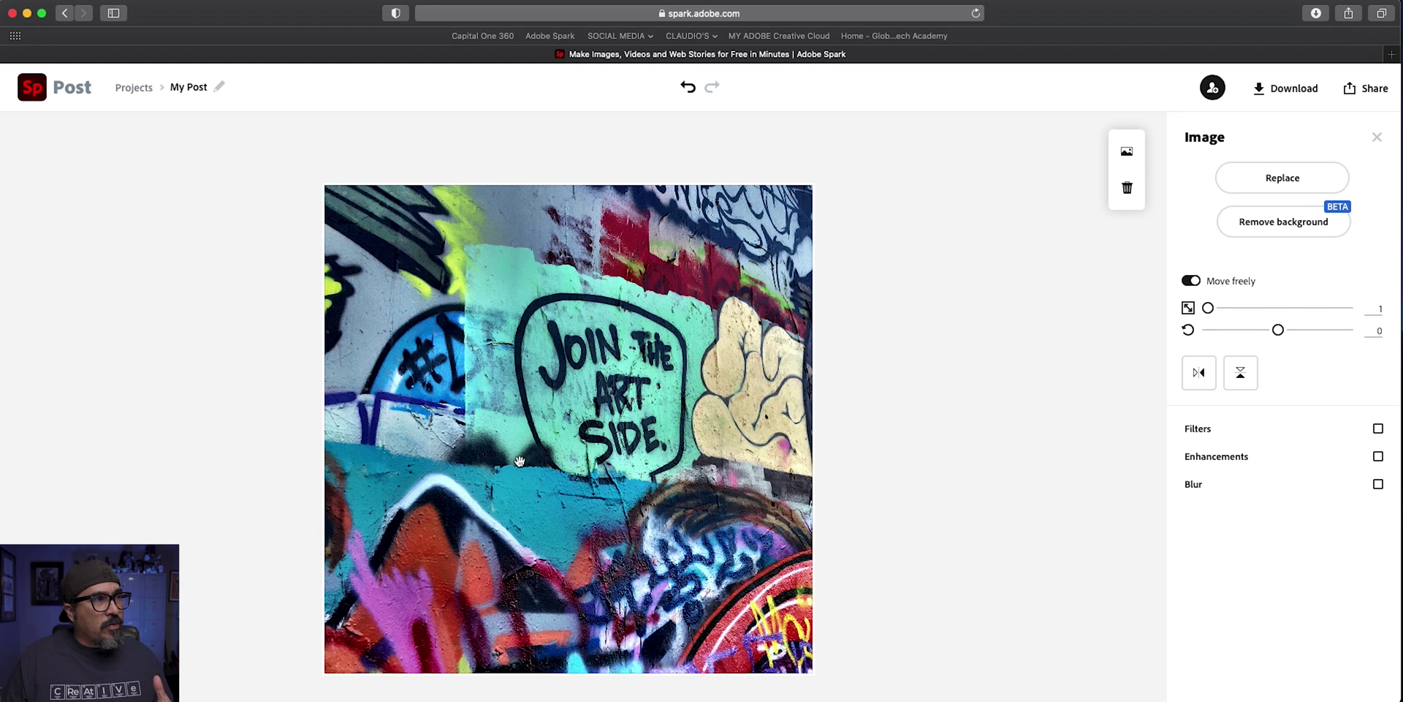
mouse_move(584, 462)
mouse_down()
mouse_move(551, 461)
mouse_move(583, 462)
mouse_up()
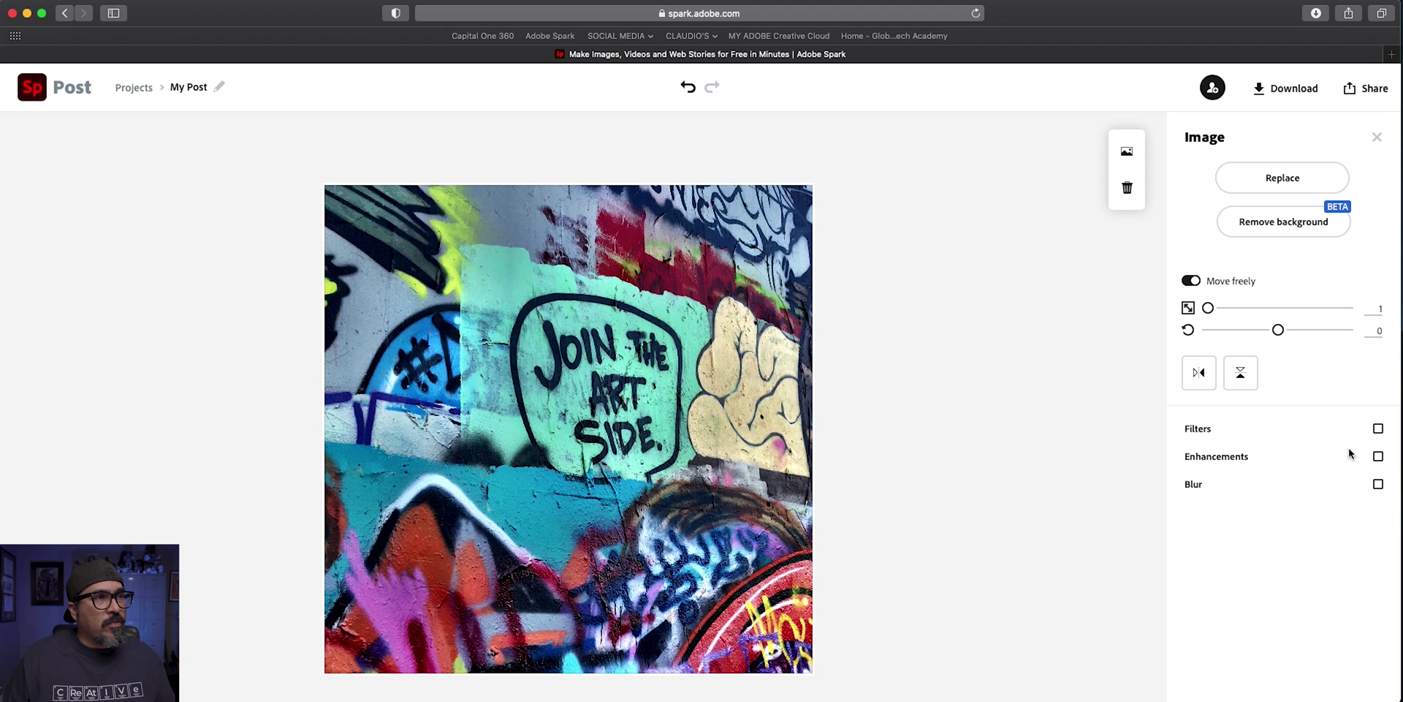
Enable Blur on the graffiti photo and settle the slider at about 19.
click(1378, 486)
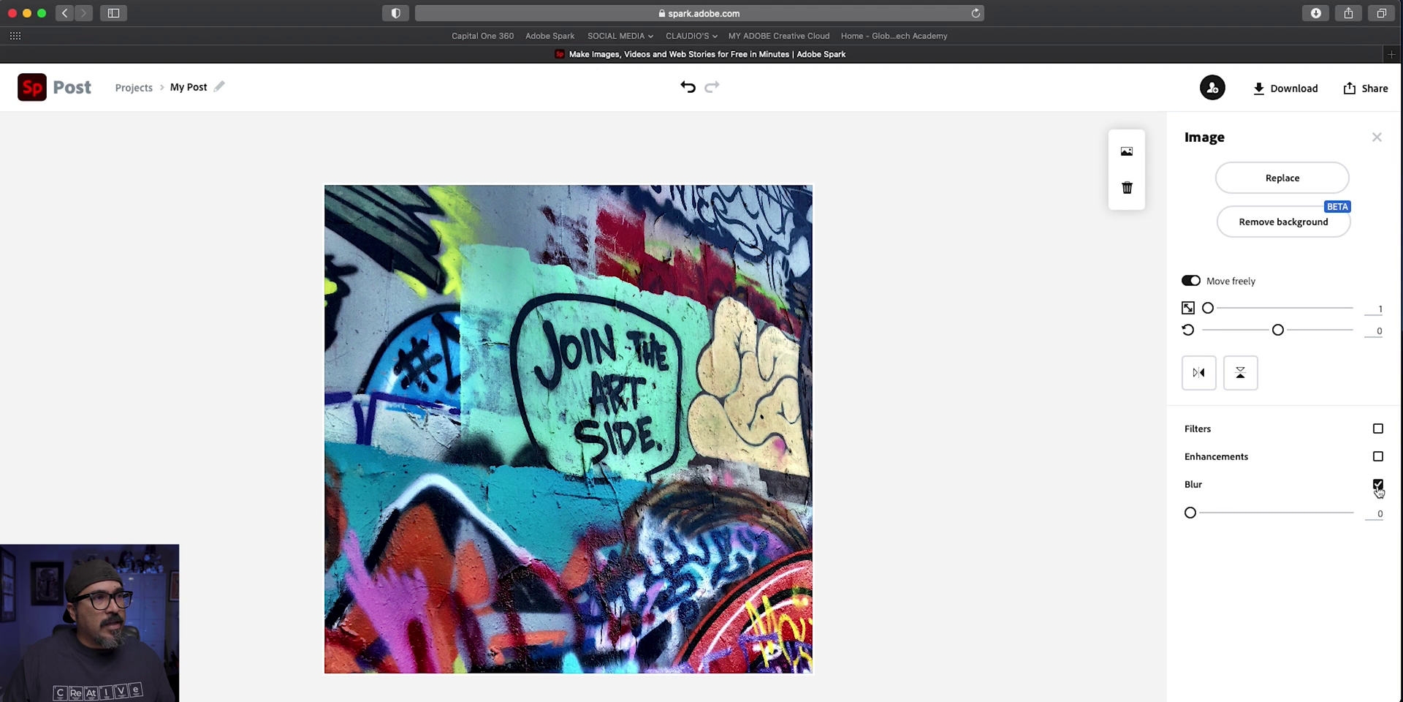
drag(1190, 512, 1222, 521)
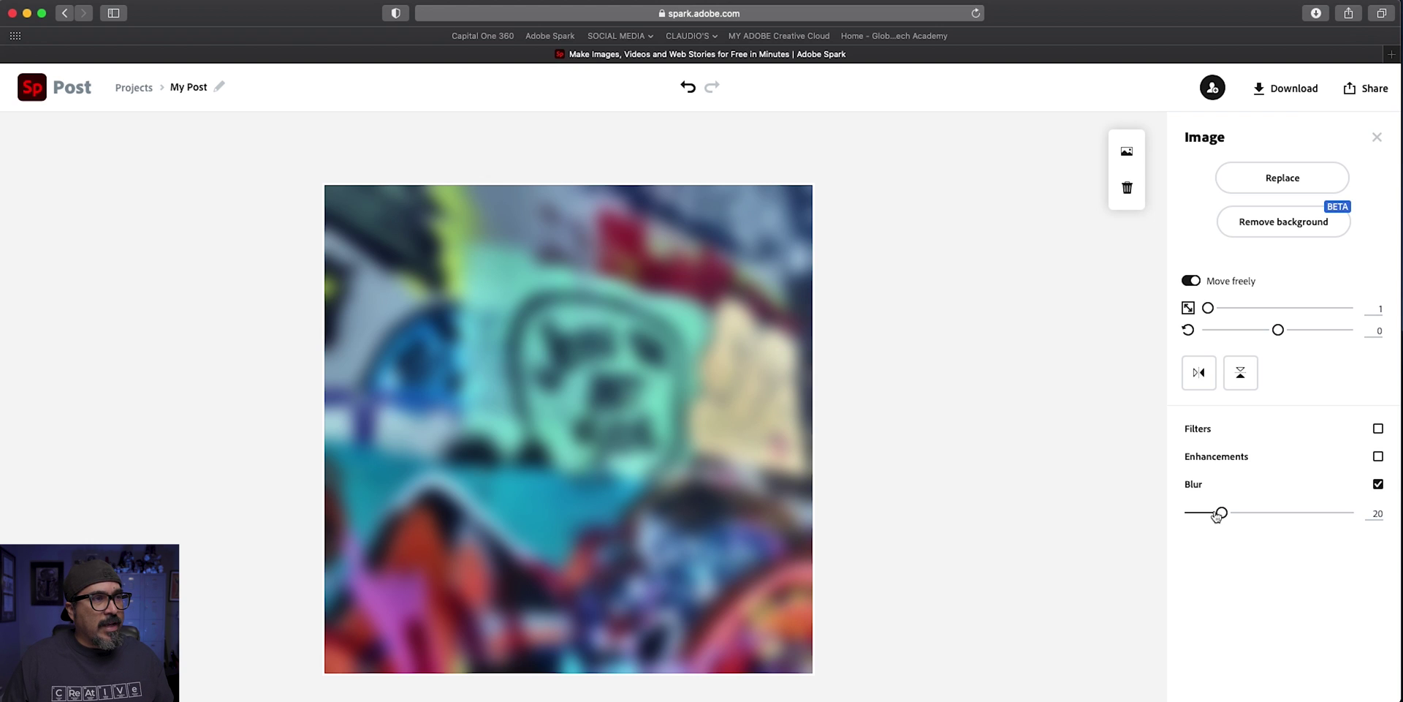
drag(1219, 520, 1307, 525)
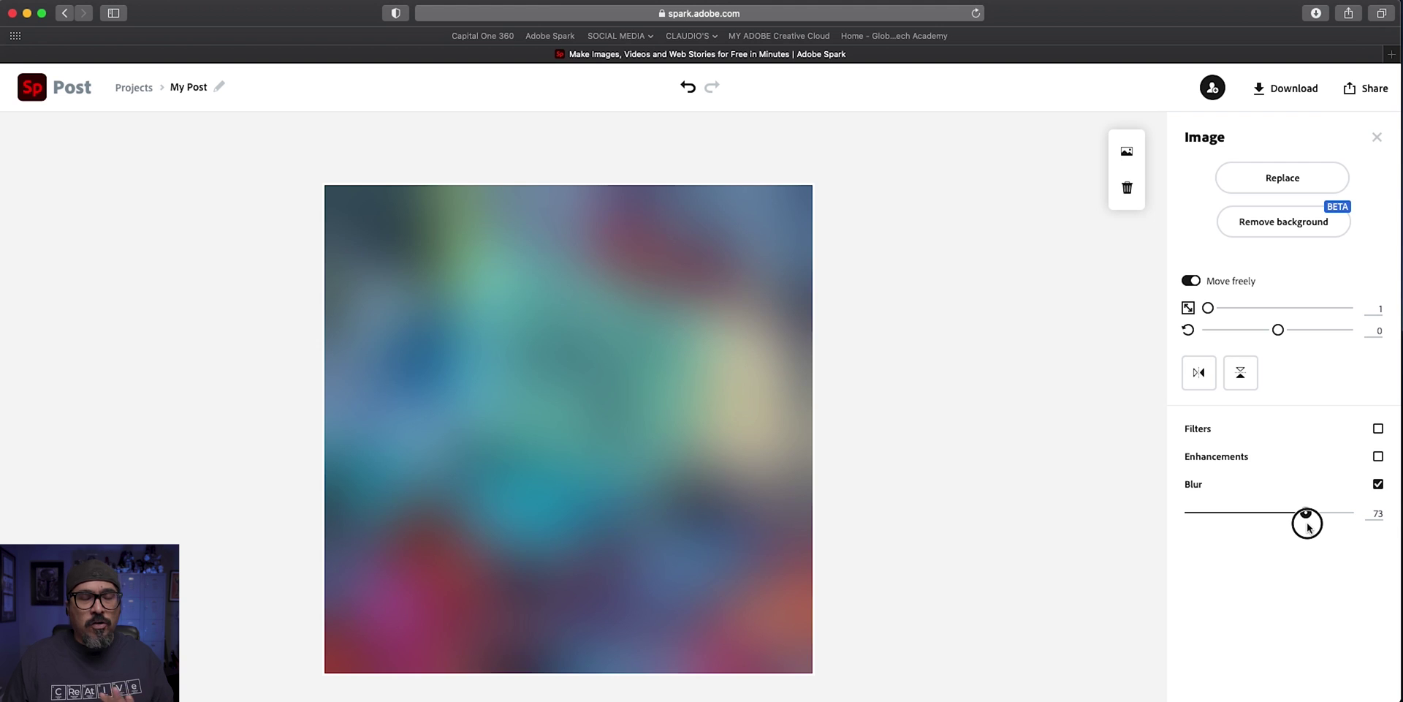
drag(1308, 525, 1221, 539)
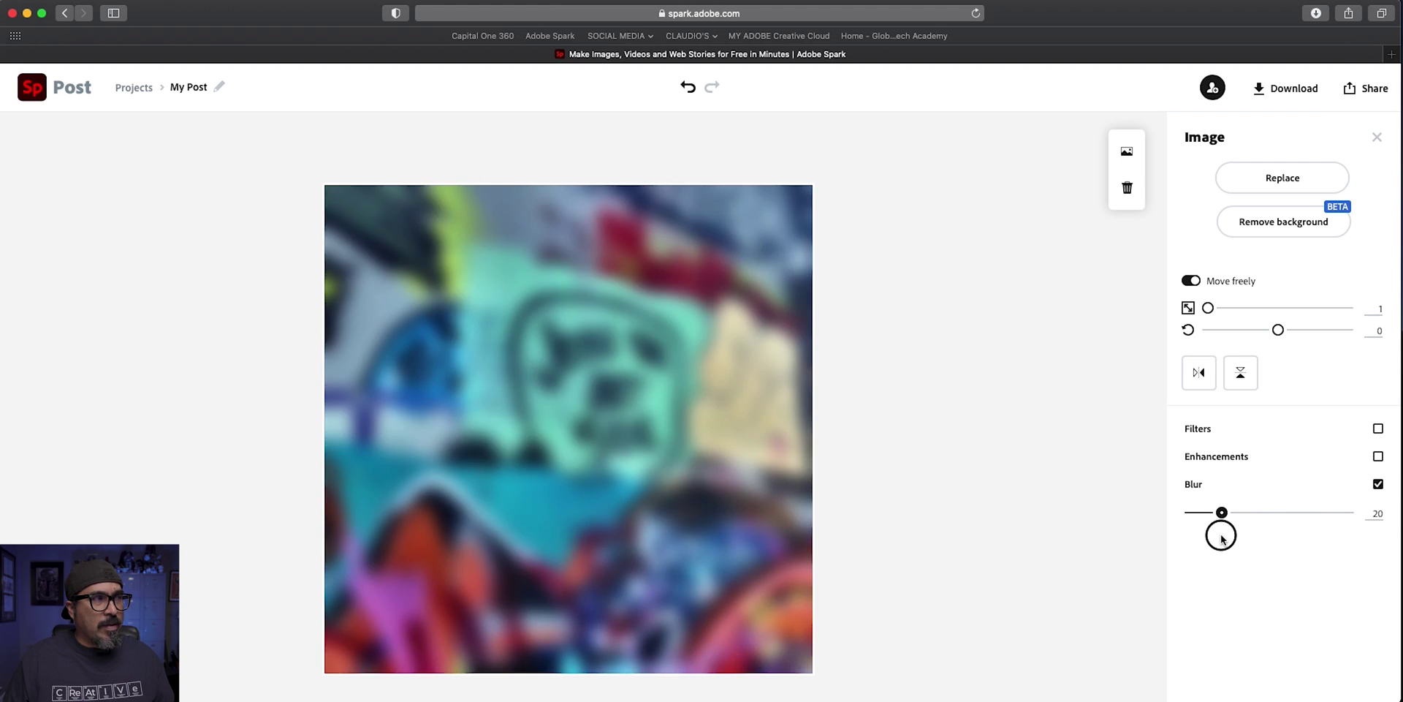
click(1042, 479)
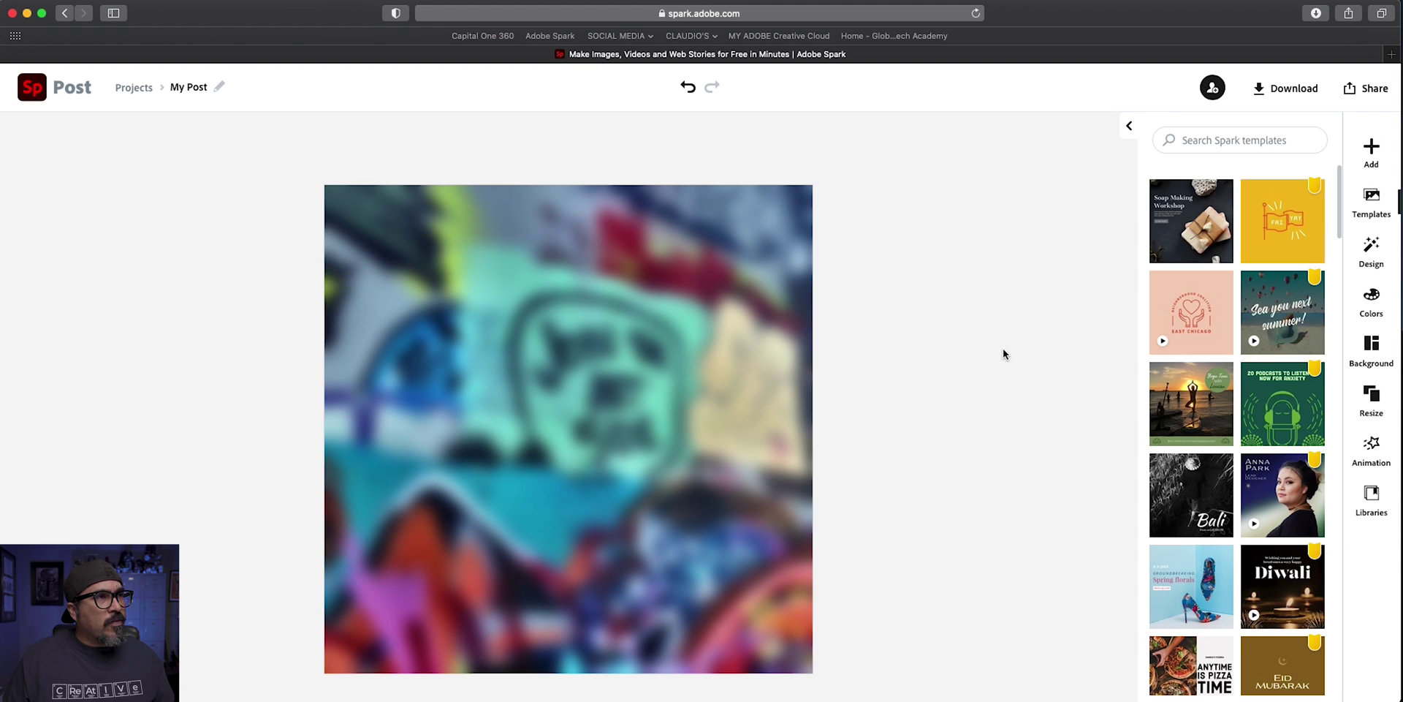
Add a new text element reading 'Choose the art side'.
click(1366, 156)
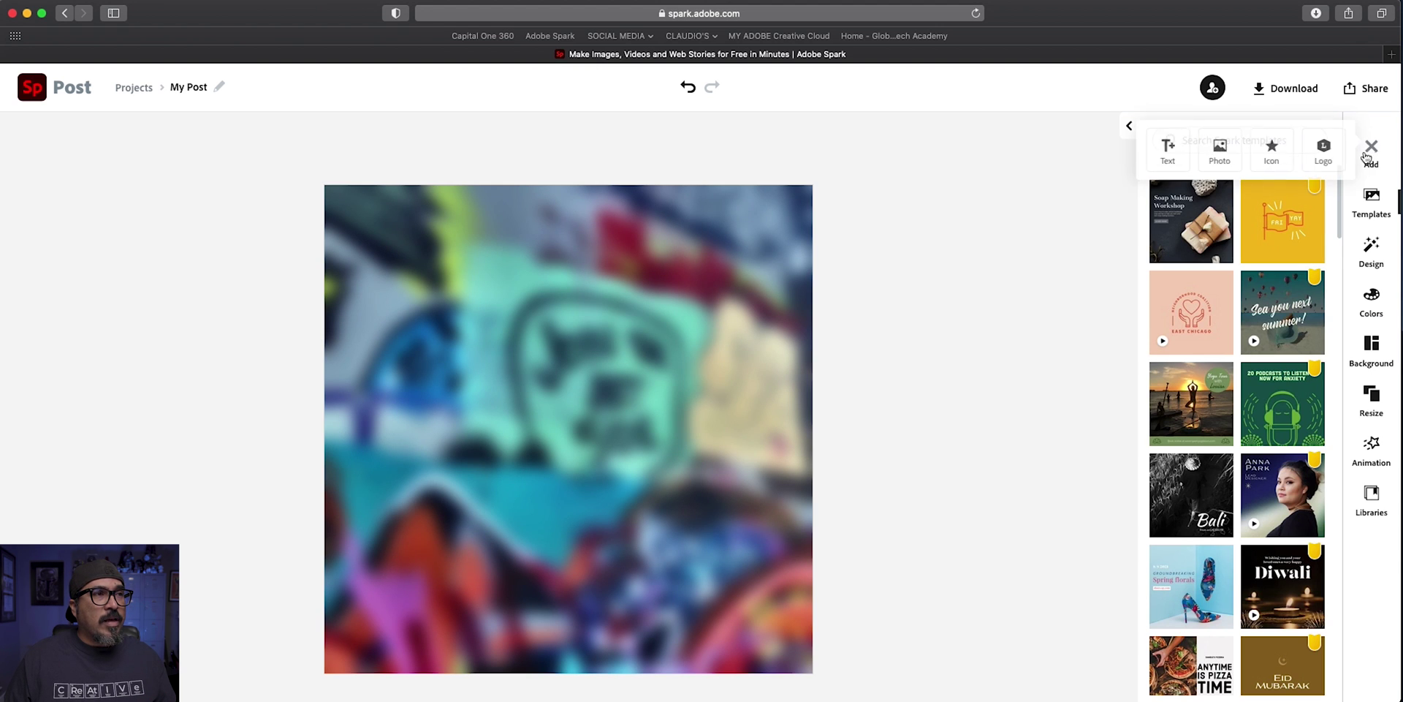
click(1162, 155)
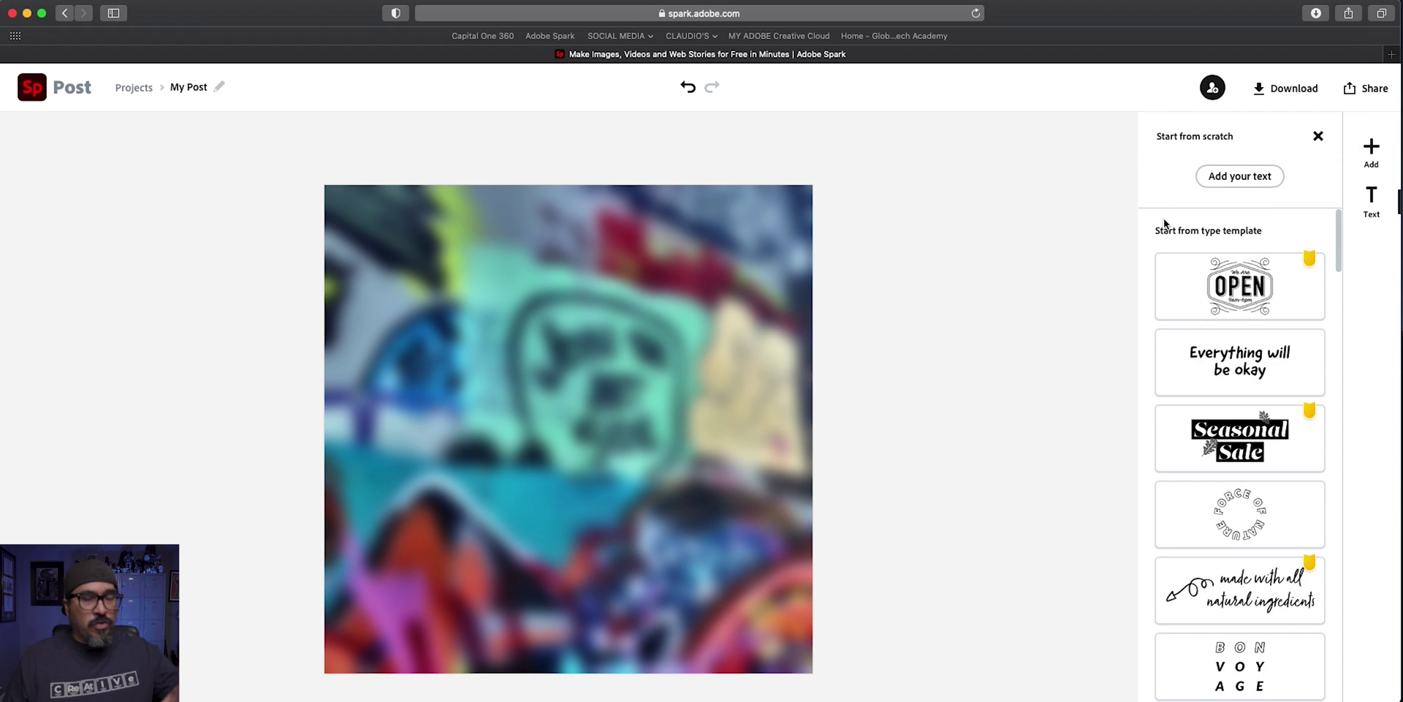
click(1208, 170)
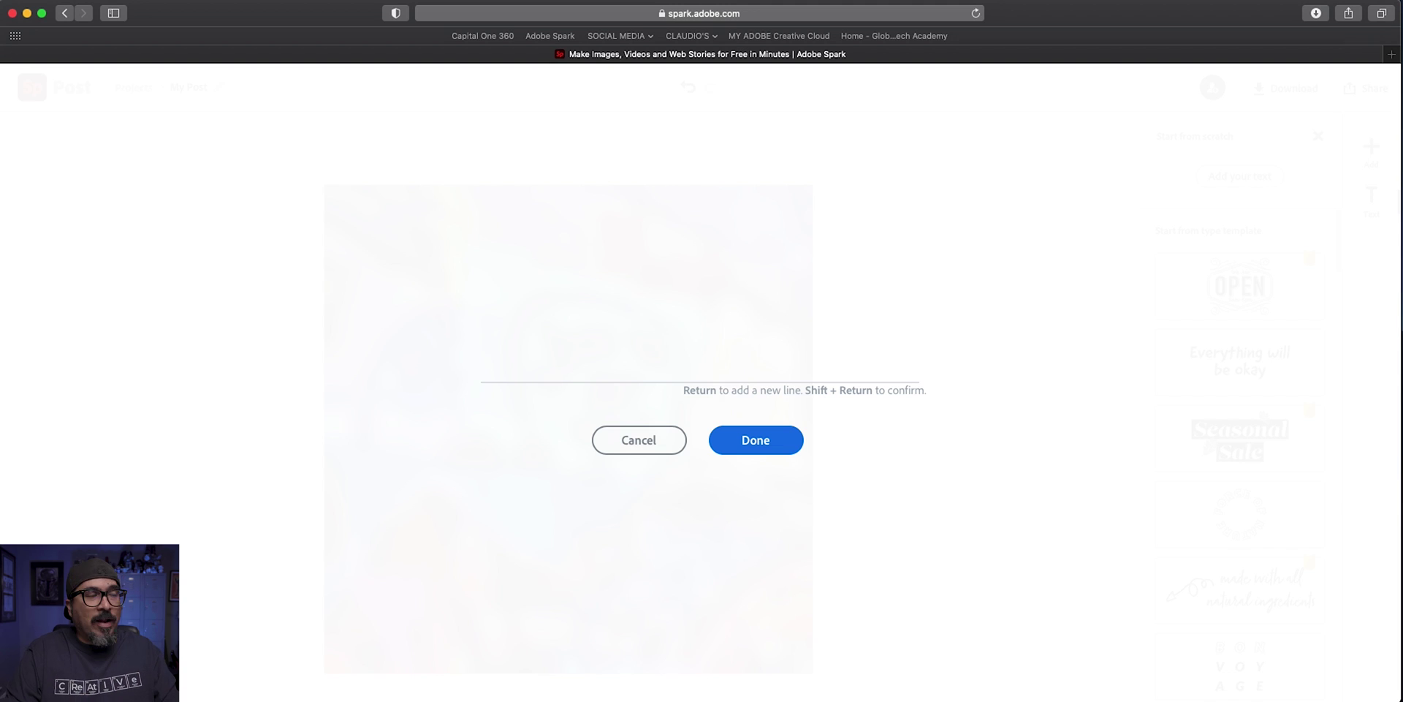
text(Choo)
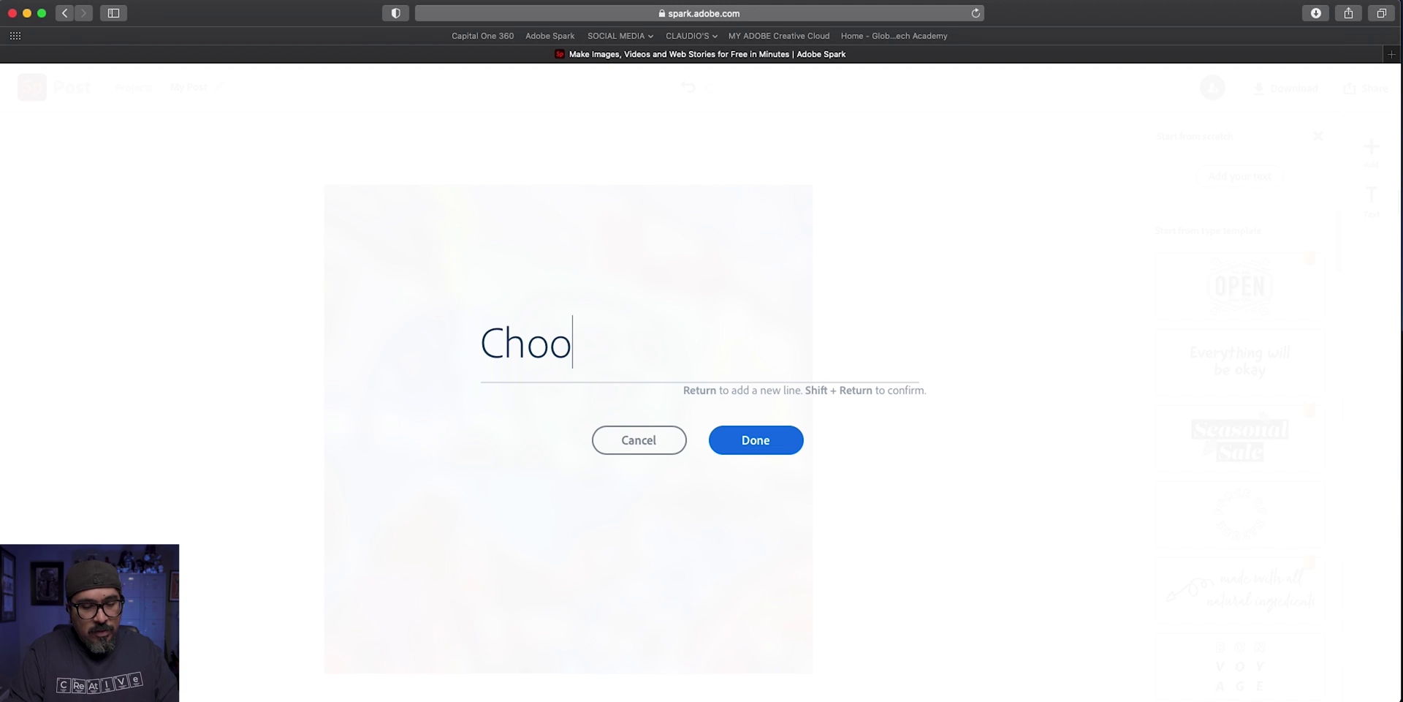
text(se the art side)
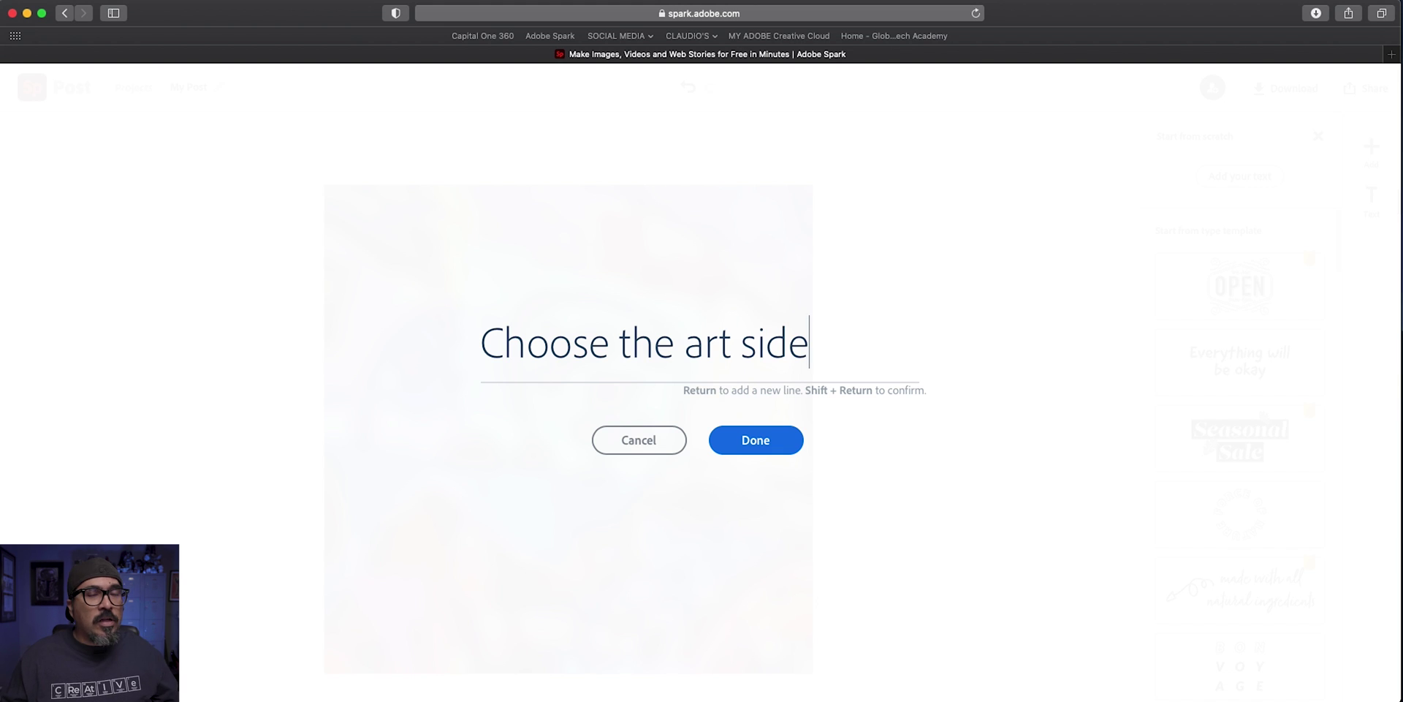
click(755, 445)
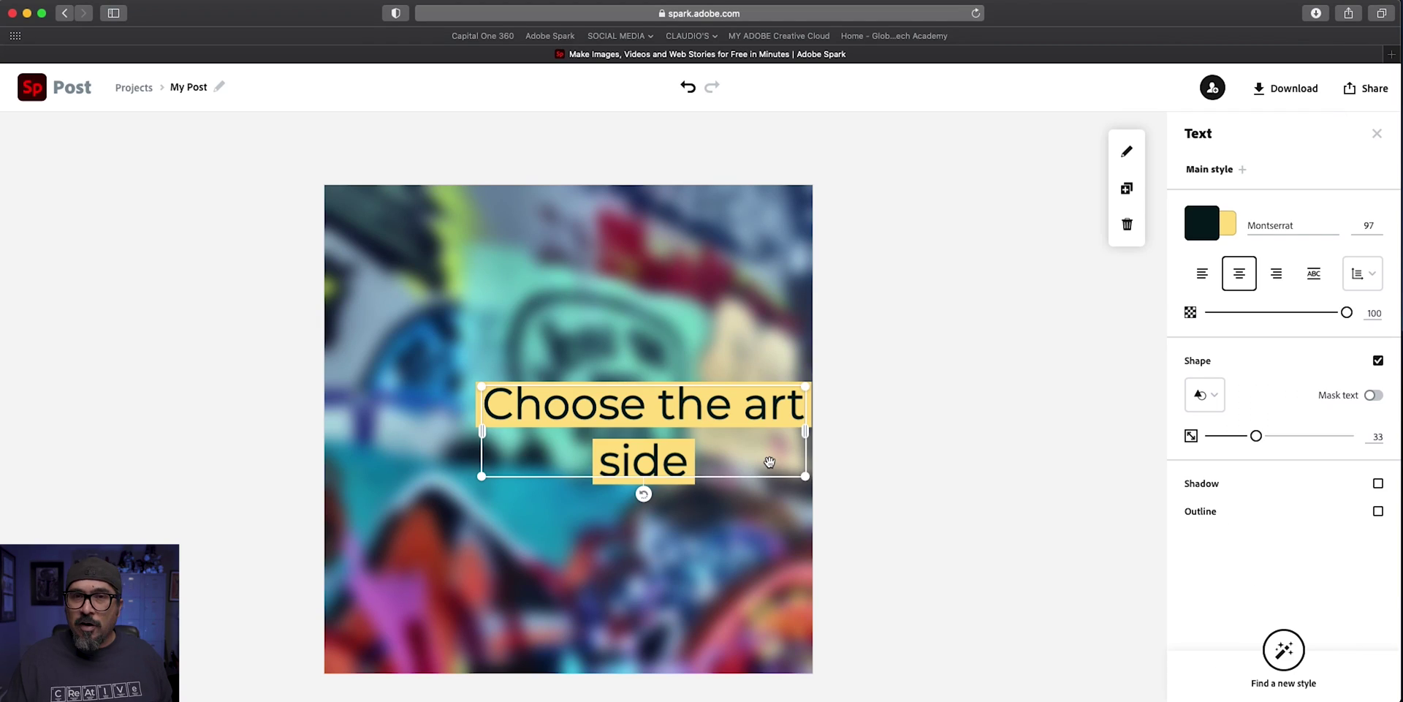
Enlarge the text box so it wraps over three lines and centre it.
drag(714, 409, 621, 392)
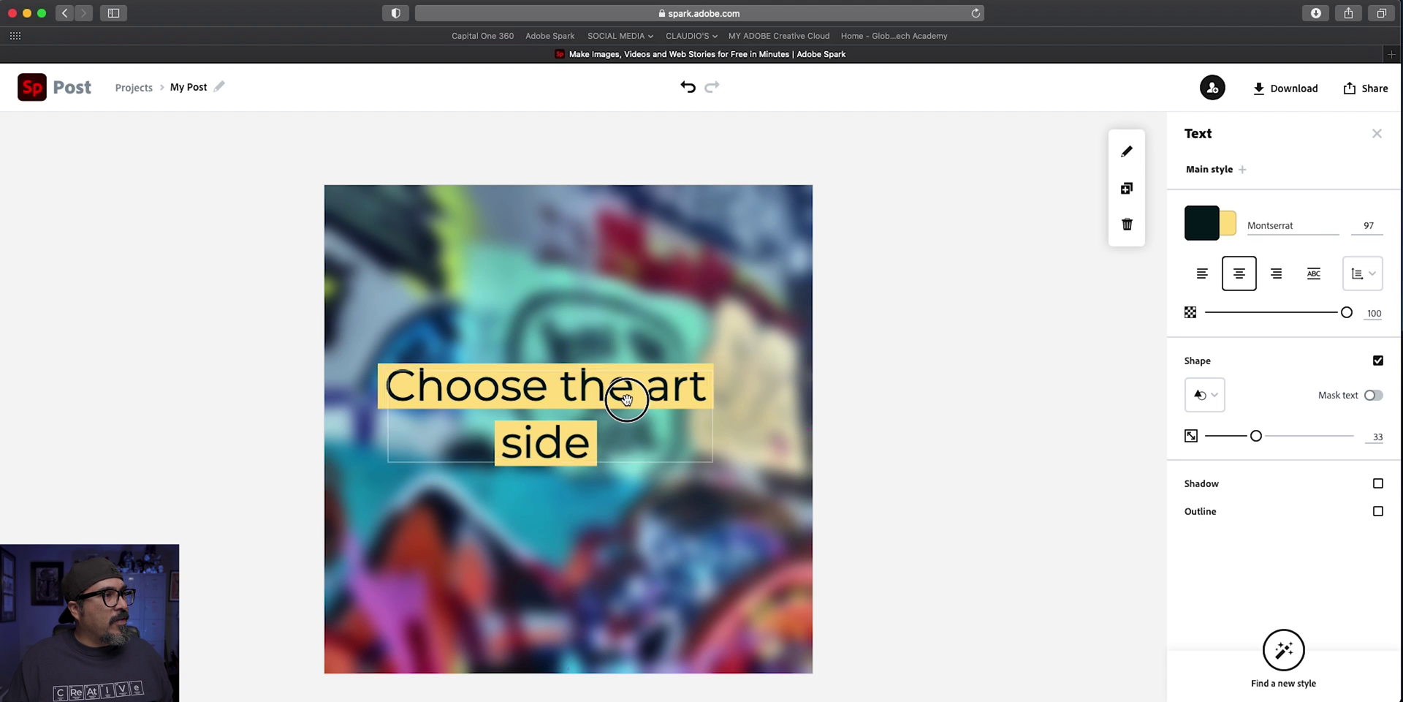
drag(707, 457, 721, 559)
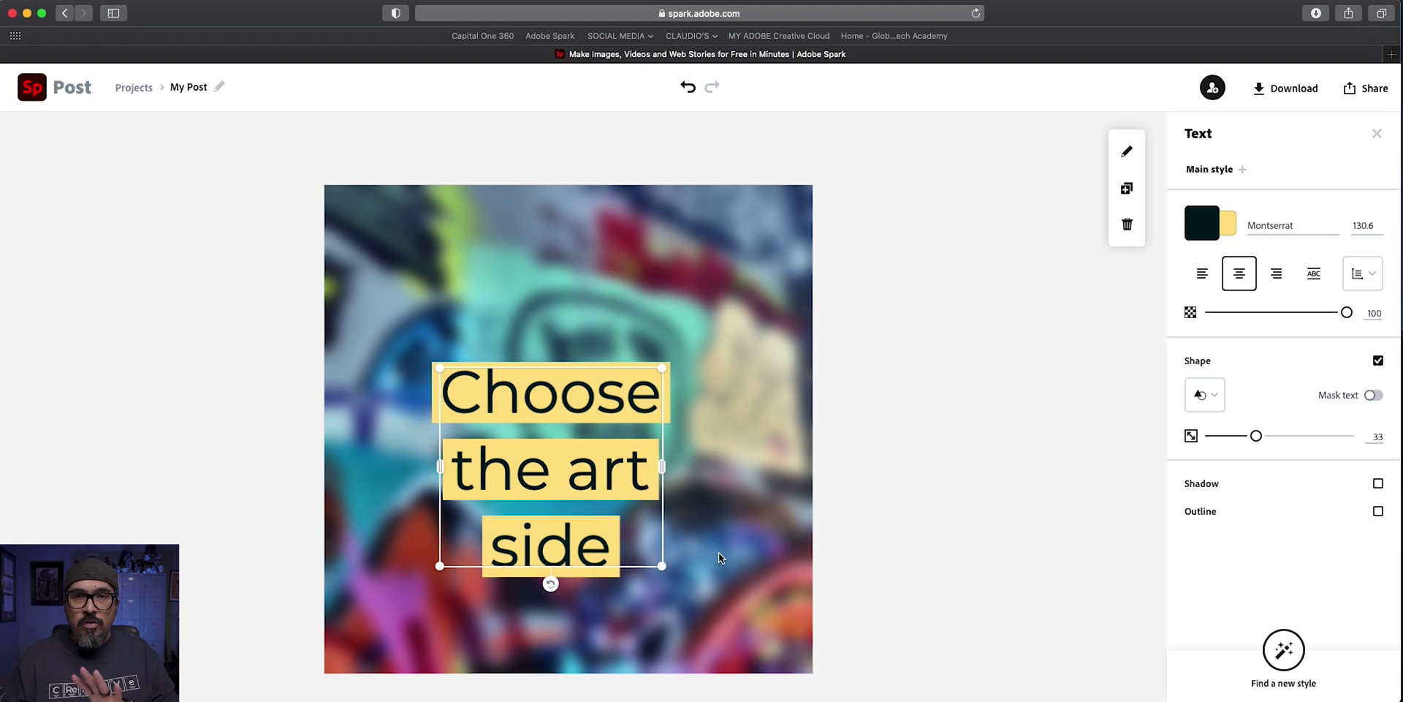
drag(624, 373, 637, 339)
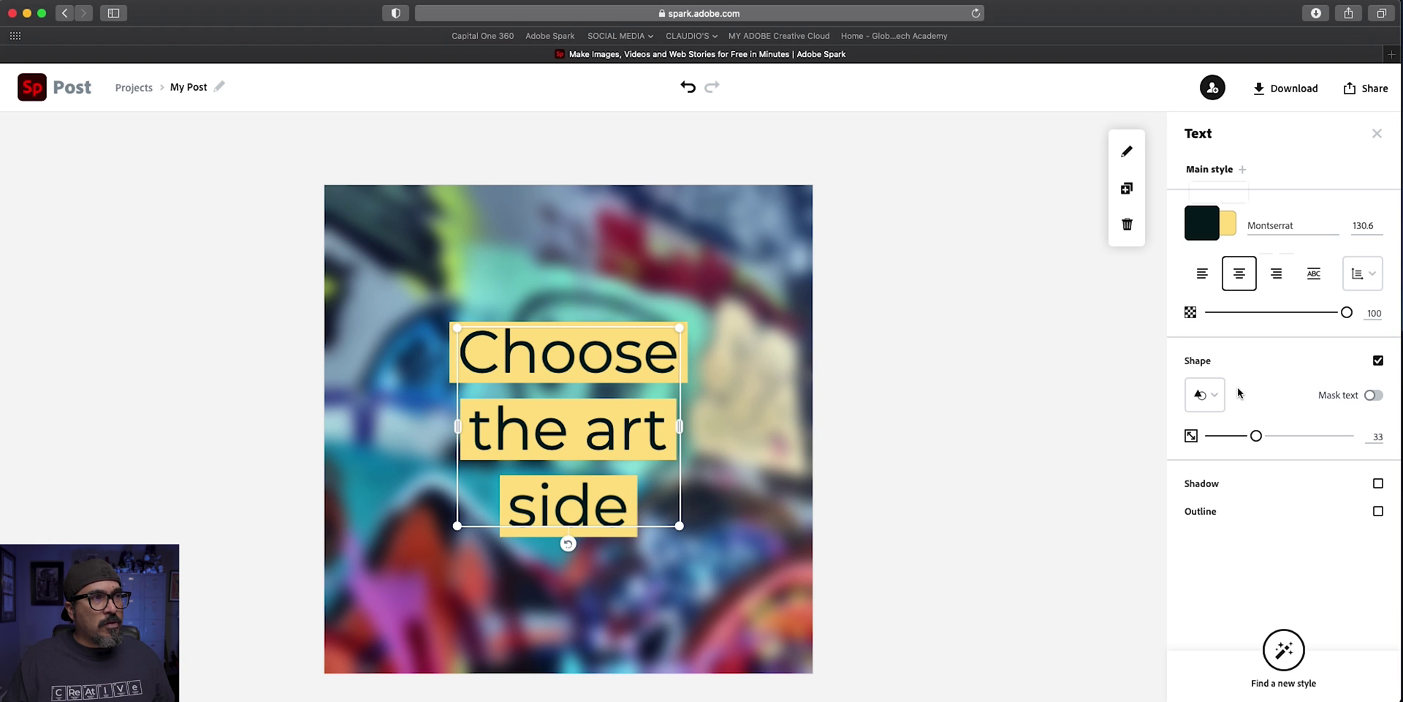
Set the text on the large yellow square shape.
click(1205, 394)
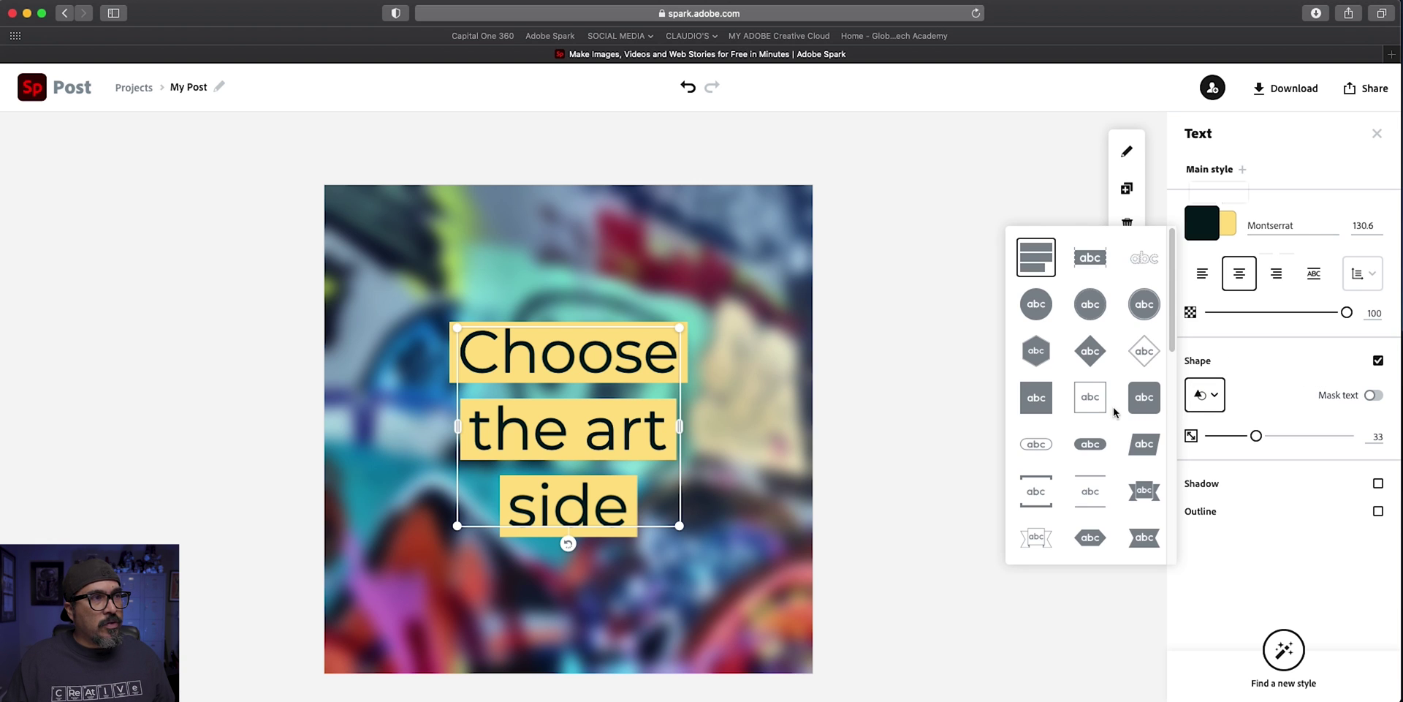
click(1038, 398)
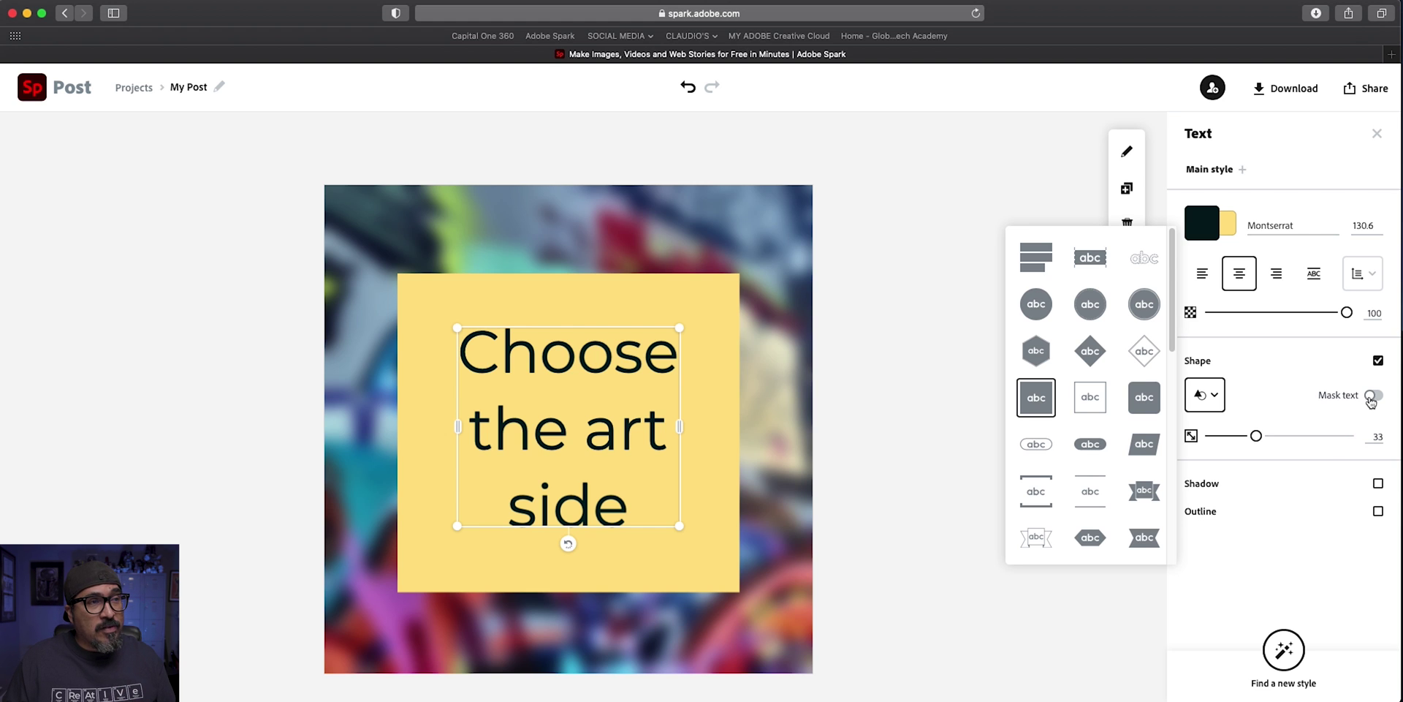
click(1308, 230)
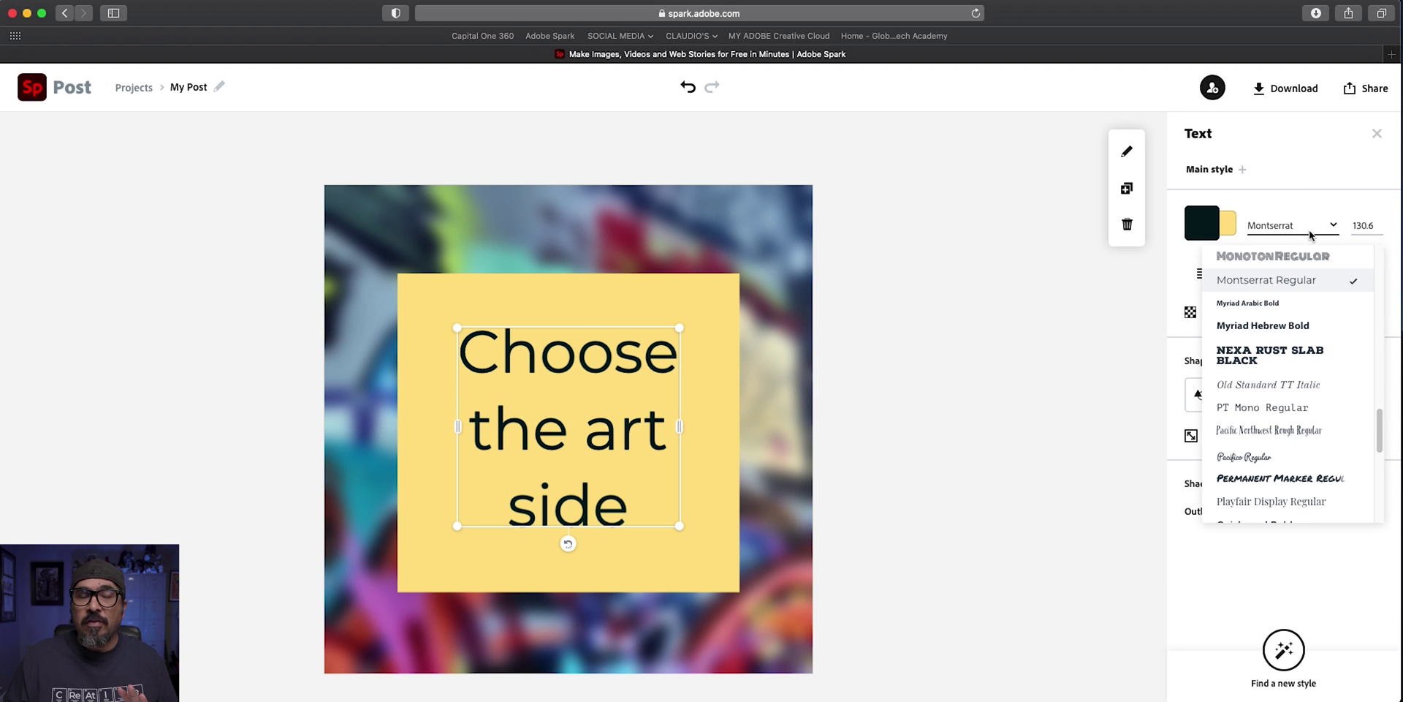
Set the headline in Industry Inc Base, capitalized and fitted to its shape.
click(1312, 301)
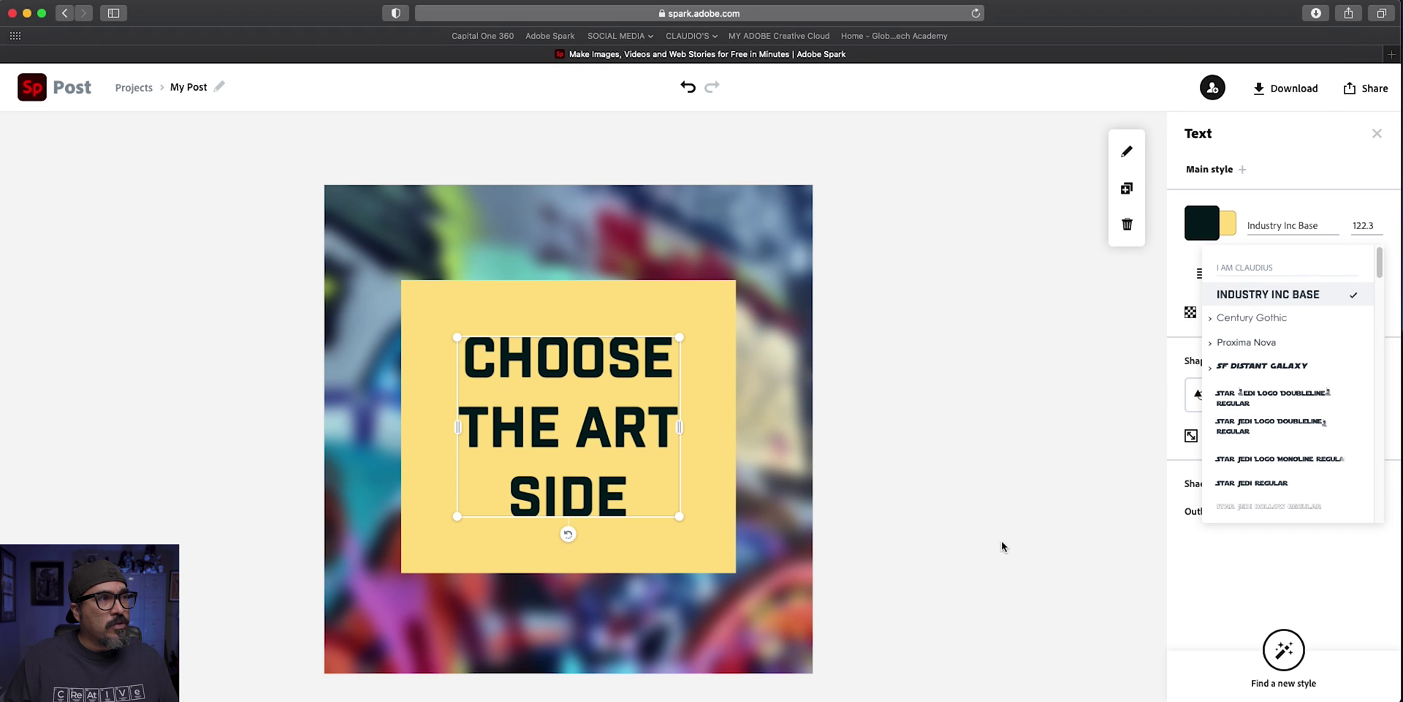
click(660, 488)
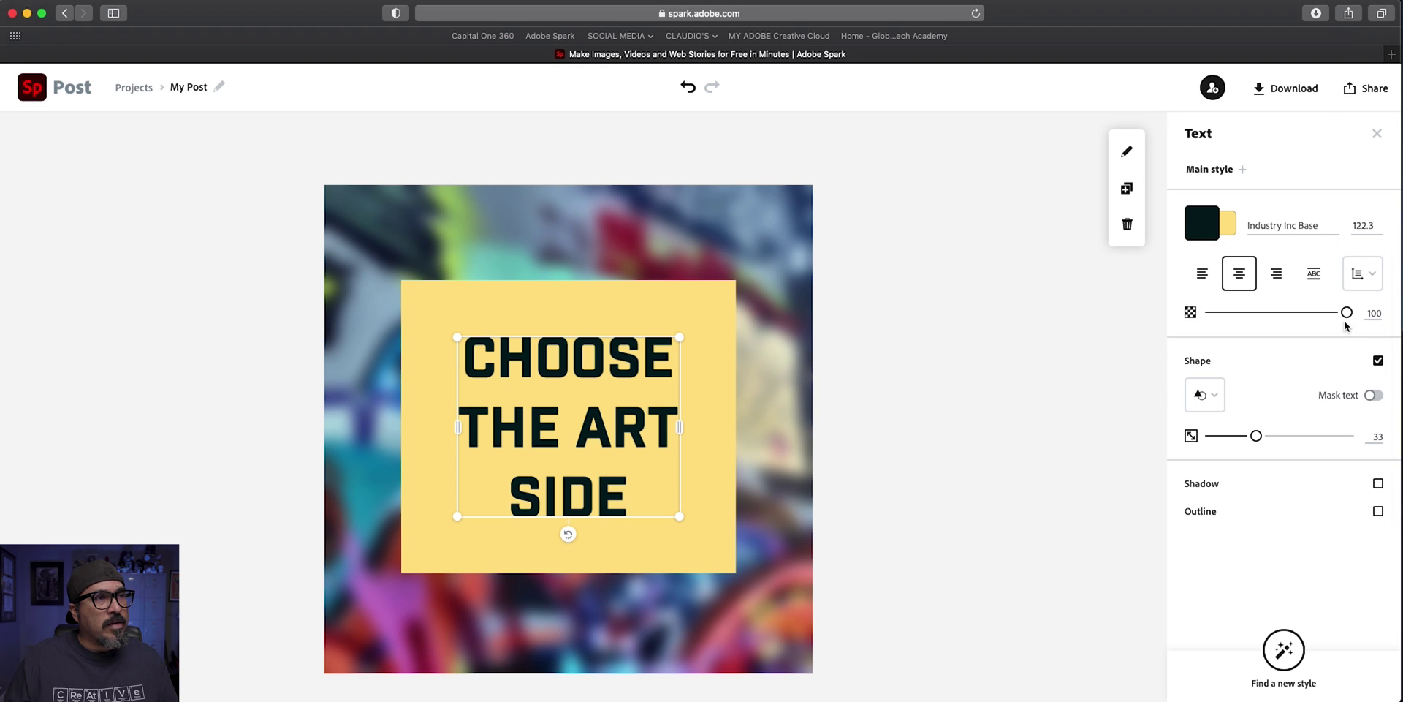
click(1315, 276)
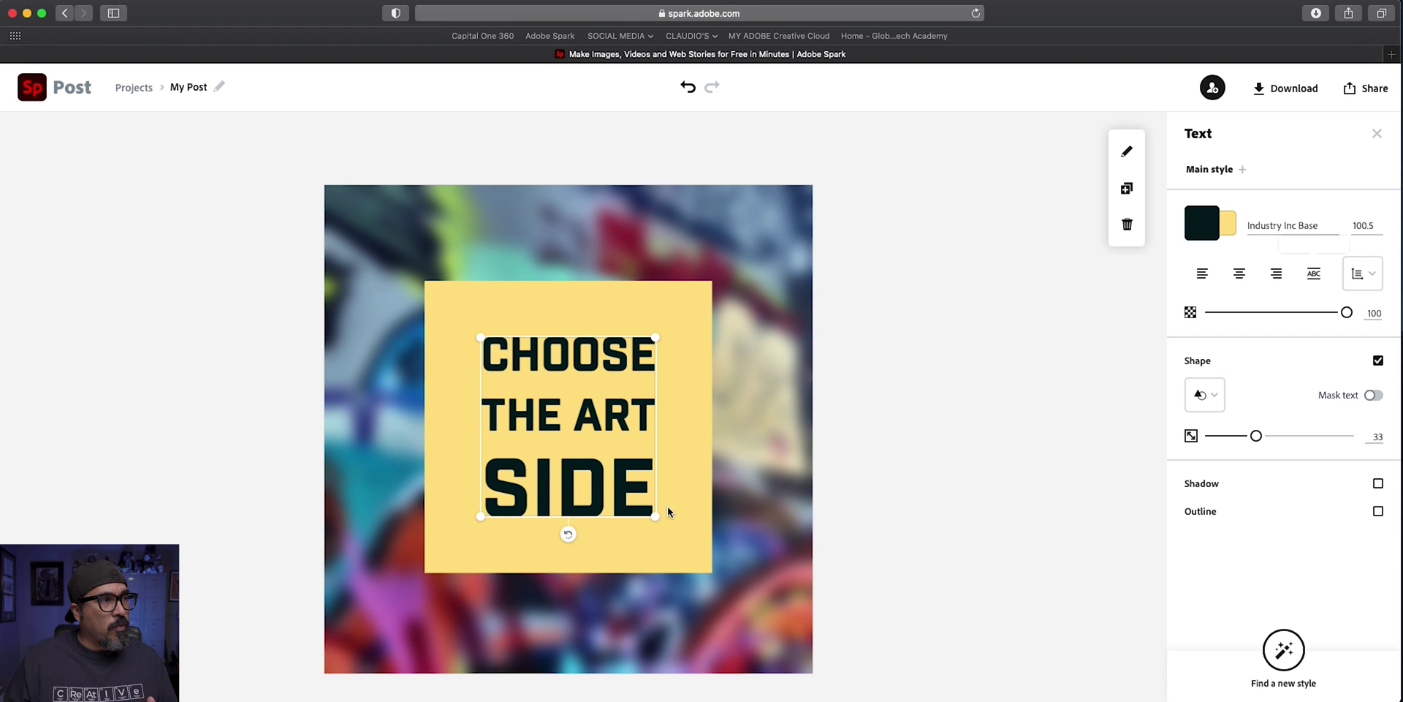
Enlarge the headline to about 182.4 and centre it on the canvas.
drag(653, 518, 749, 611)
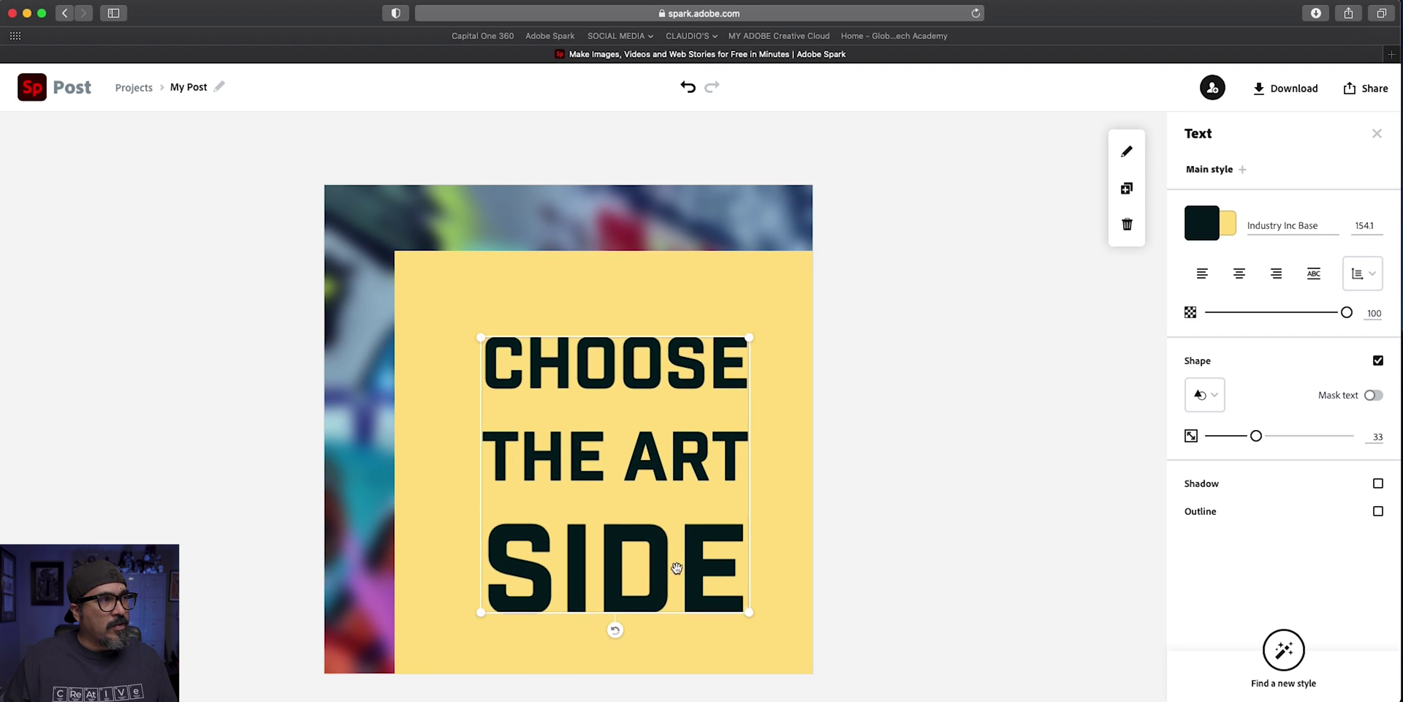
drag(677, 568, 635, 527)
drag(703, 567, 751, 617)
drag(660, 551, 628, 526)
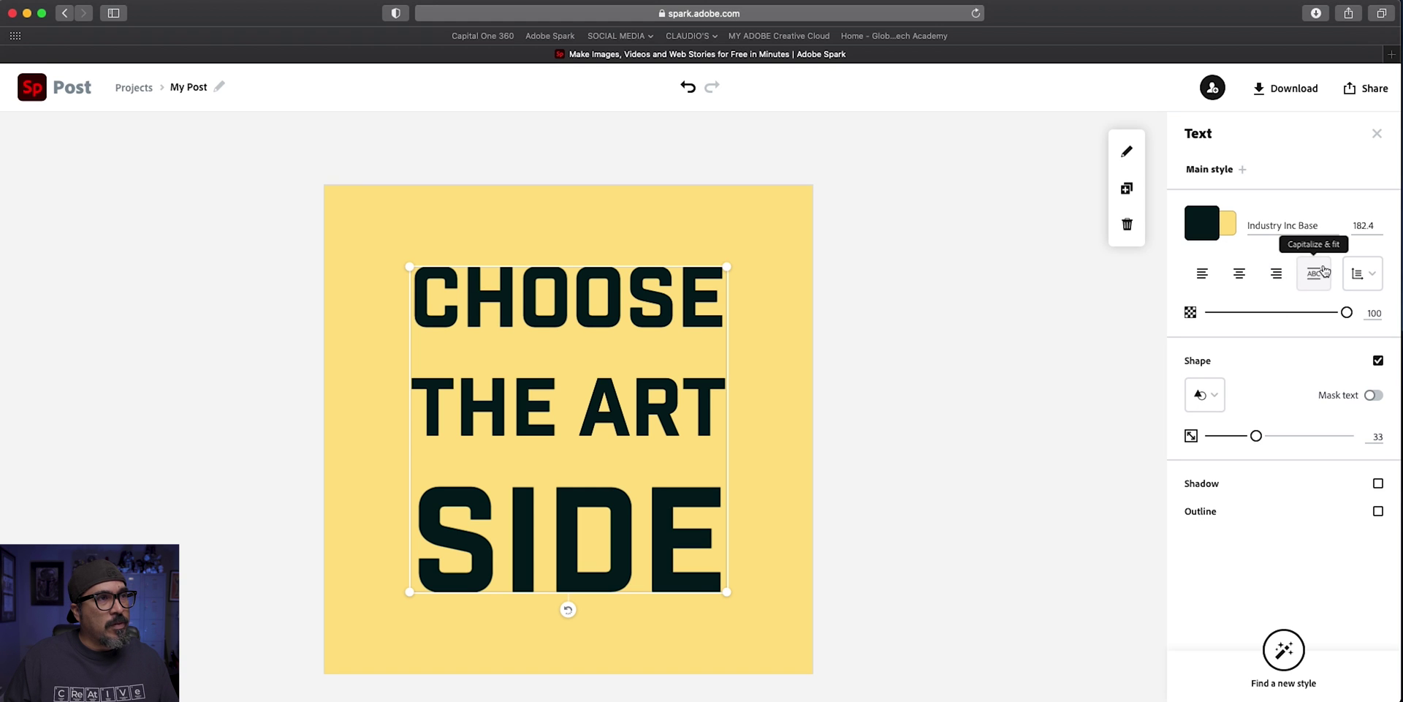
Tighten the headline's line height and set its letter spacing to 4.
click(1365, 276)
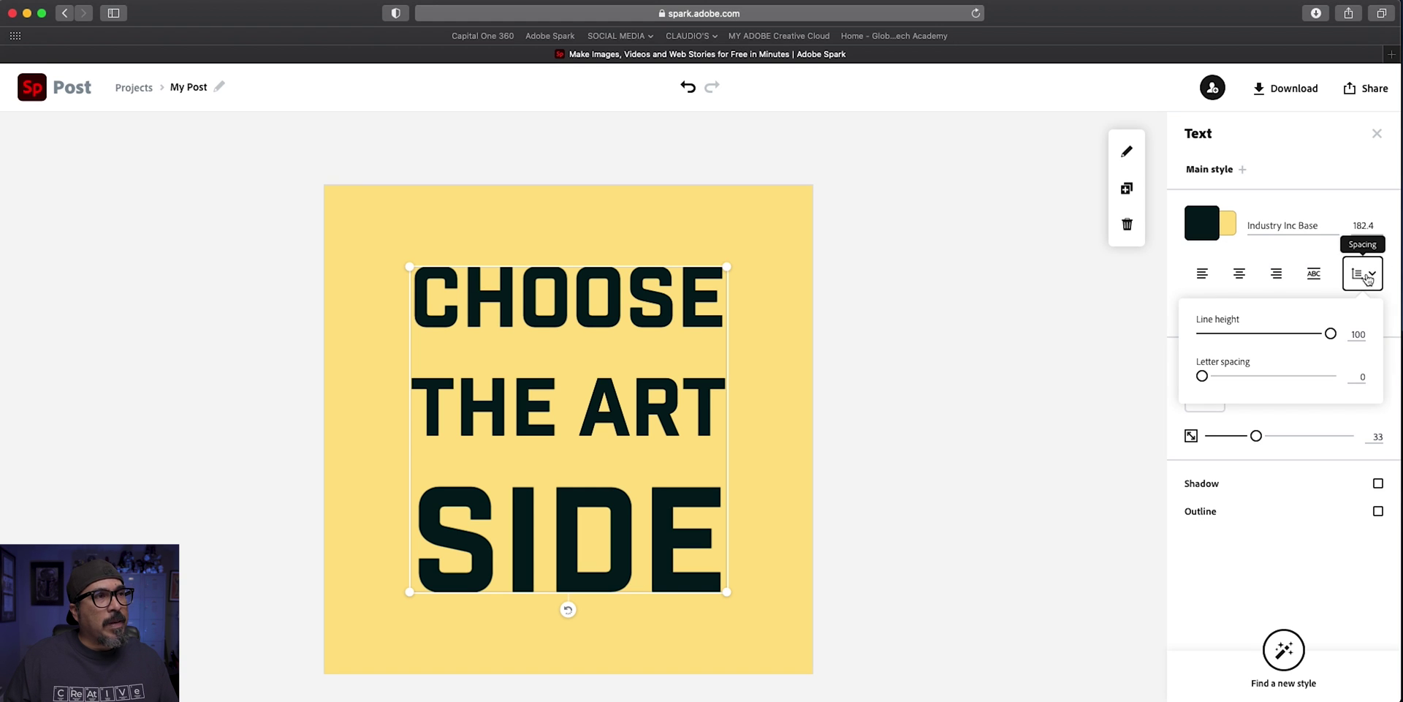
drag(1330, 333, 1231, 335)
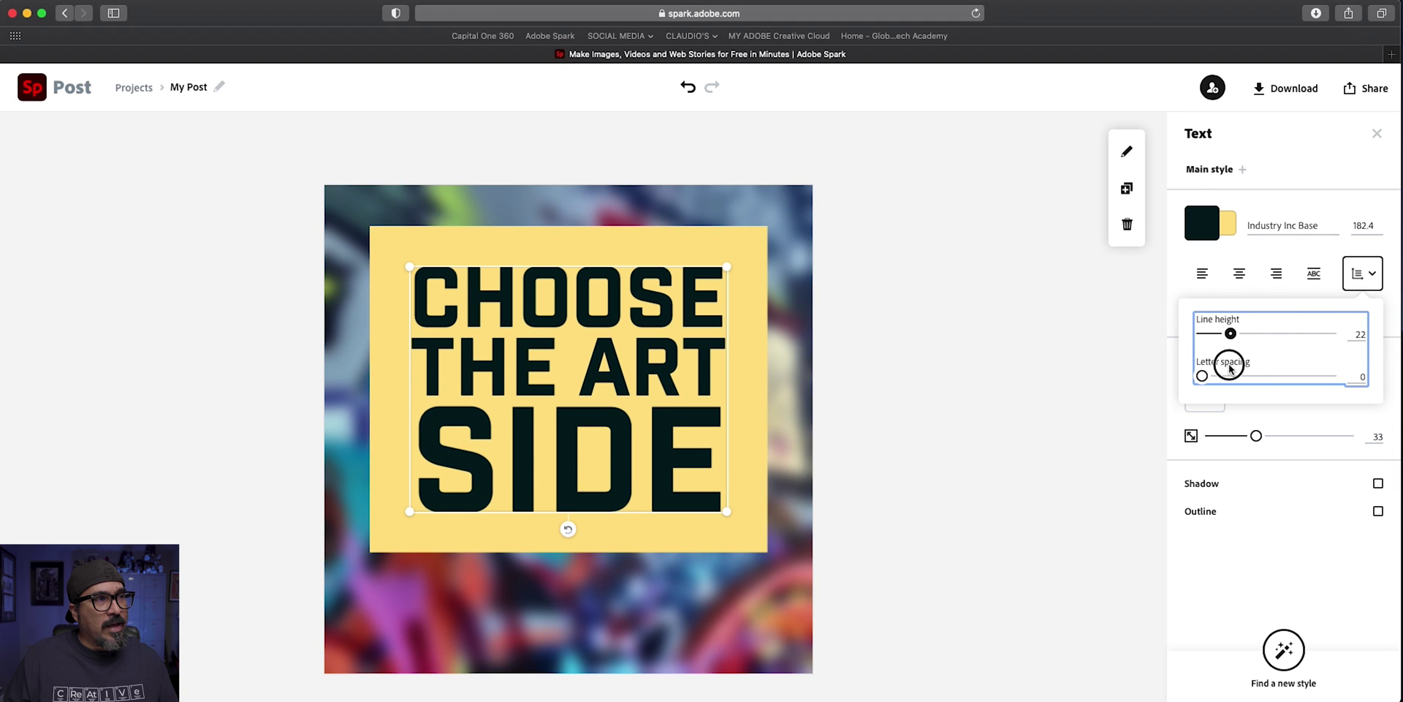
mouse_move(1202, 376)
mouse_down()
mouse_move(1217, 376)
mouse_move(1195, 375)
mouse_up()
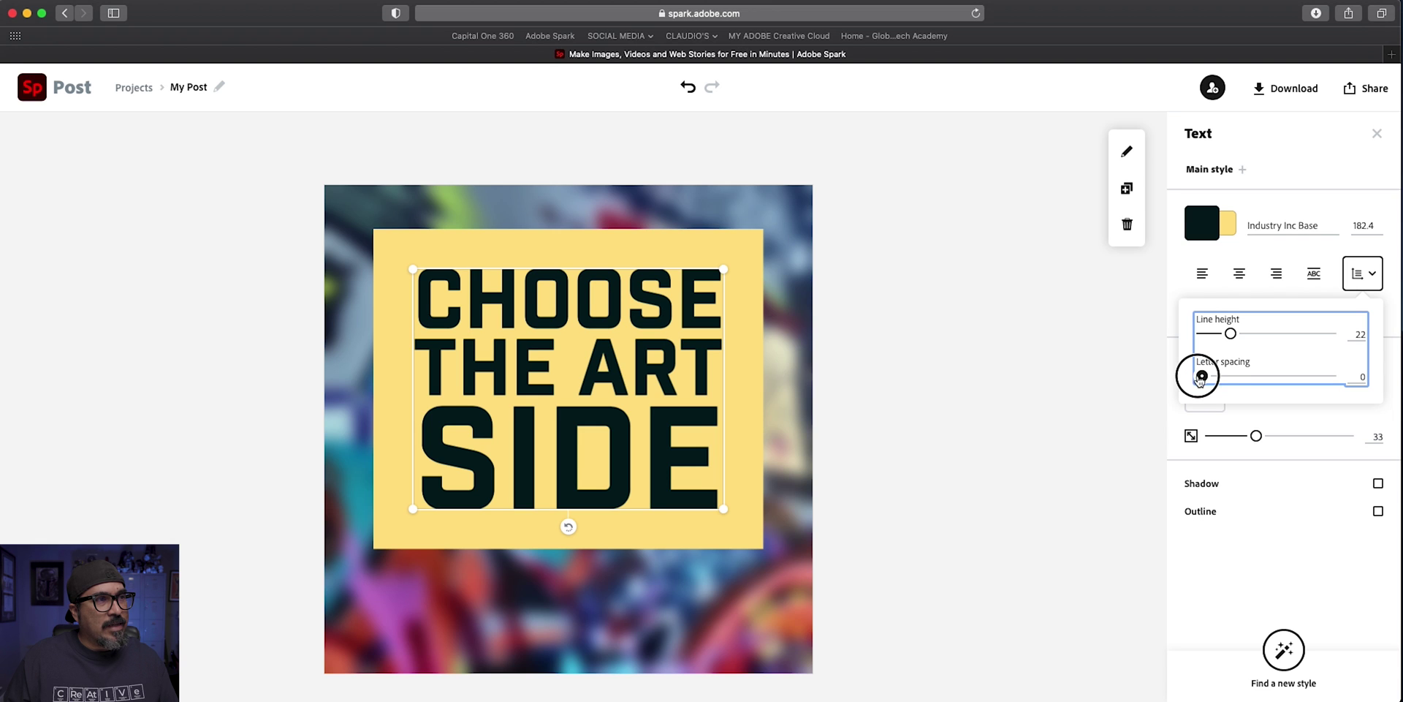
drag(1202, 376, 1207, 375)
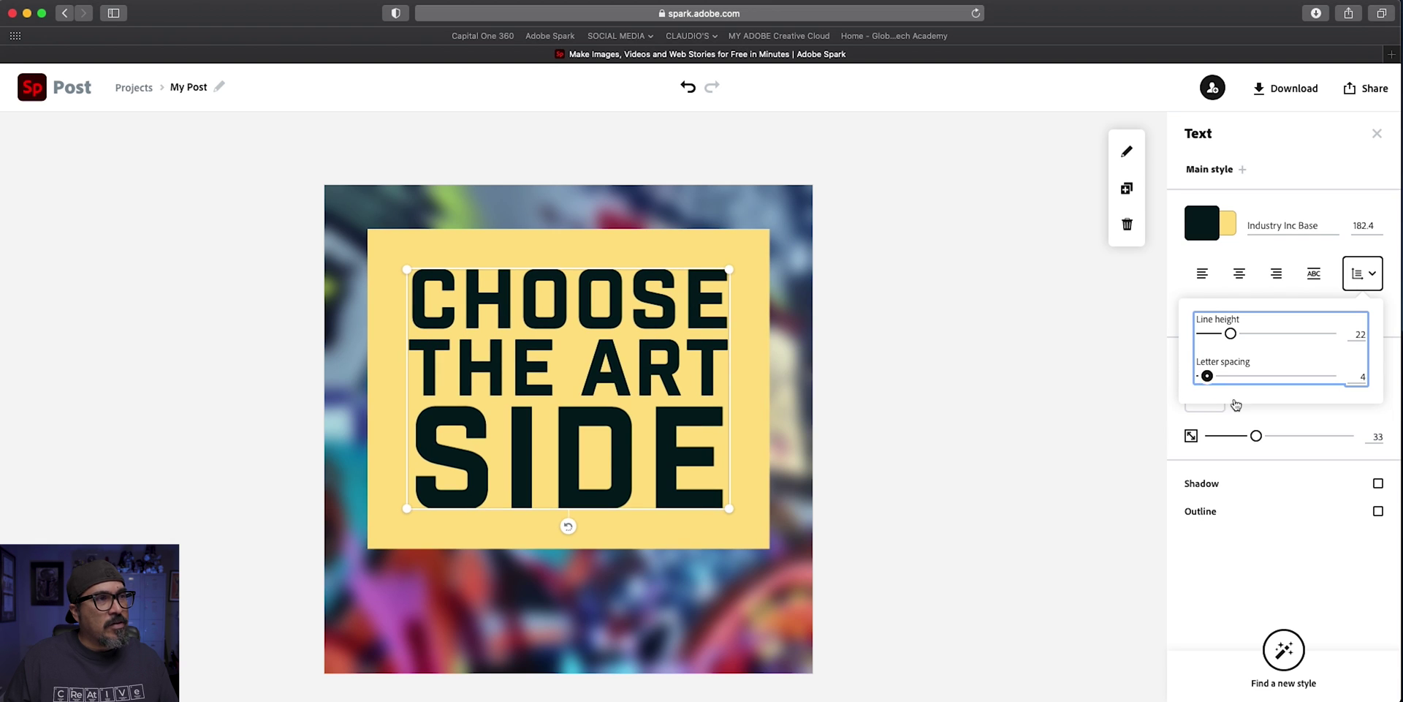
click(1248, 451)
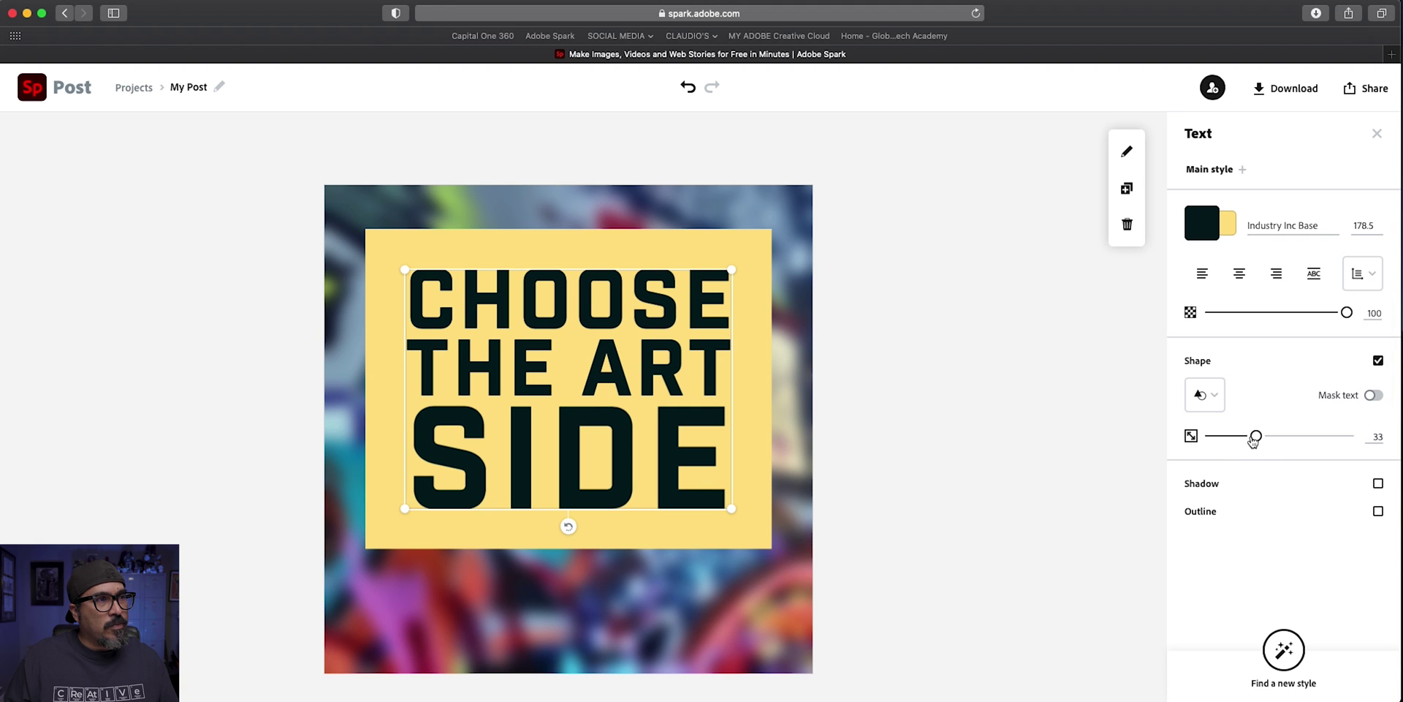
Grow the yellow shape size to 100 and move the headline down.
click(1254, 436)
drag(1254, 437, 1393, 436)
drag(614, 393, 616, 436)
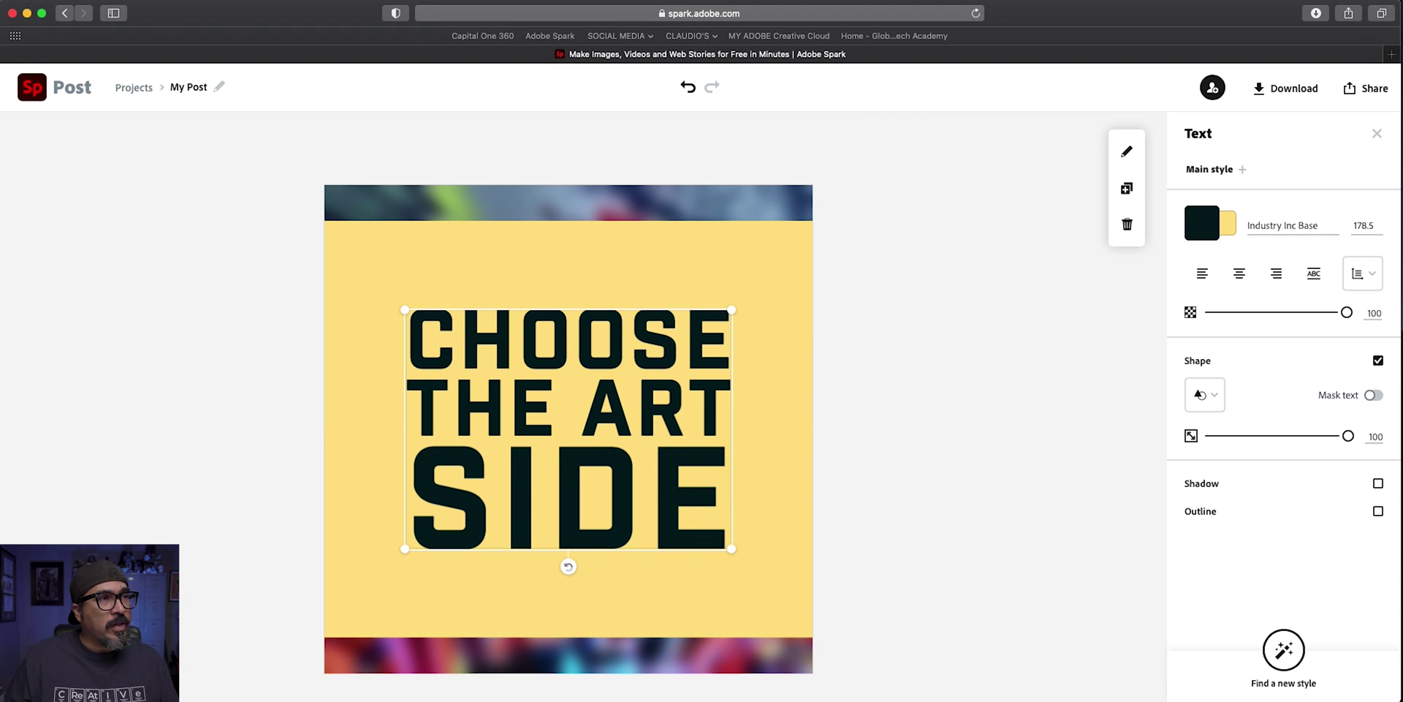
Raise the headline font size to 200, then to 220.
click(1377, 226)
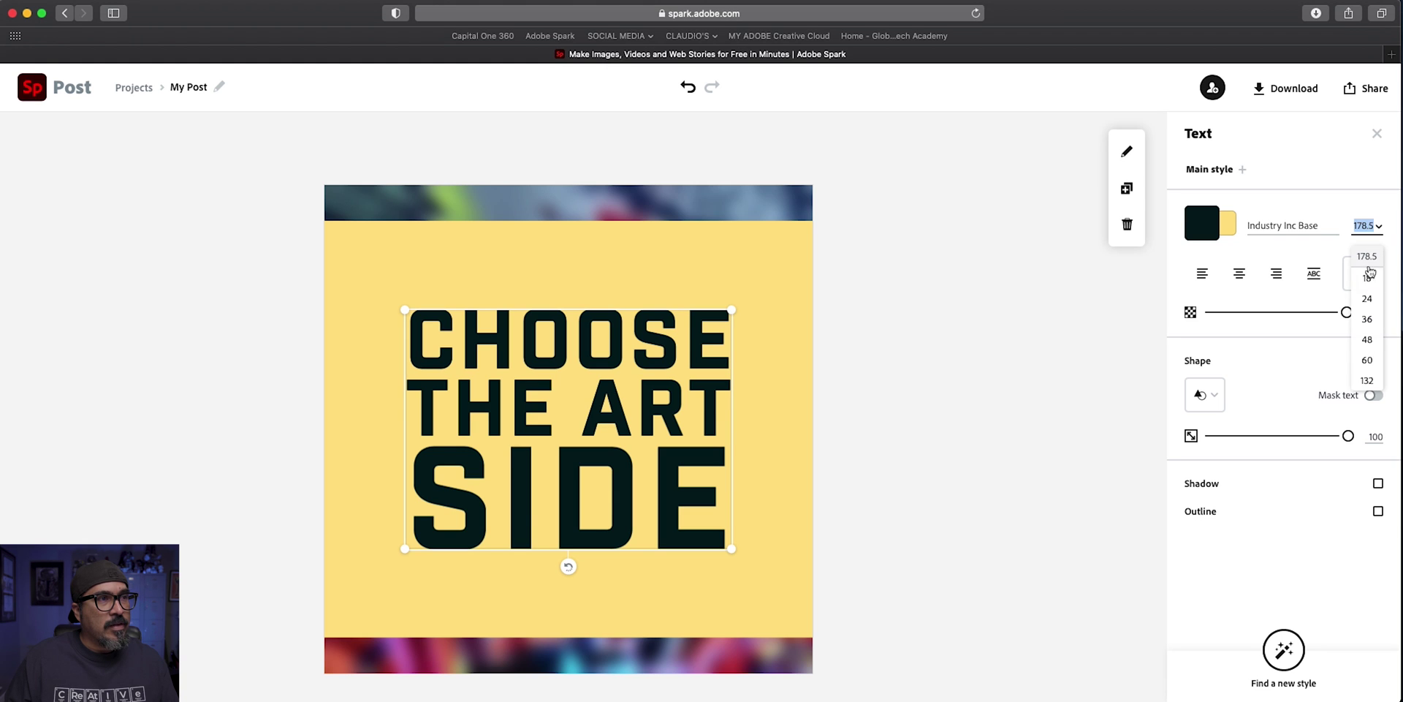
click(1368, 225)
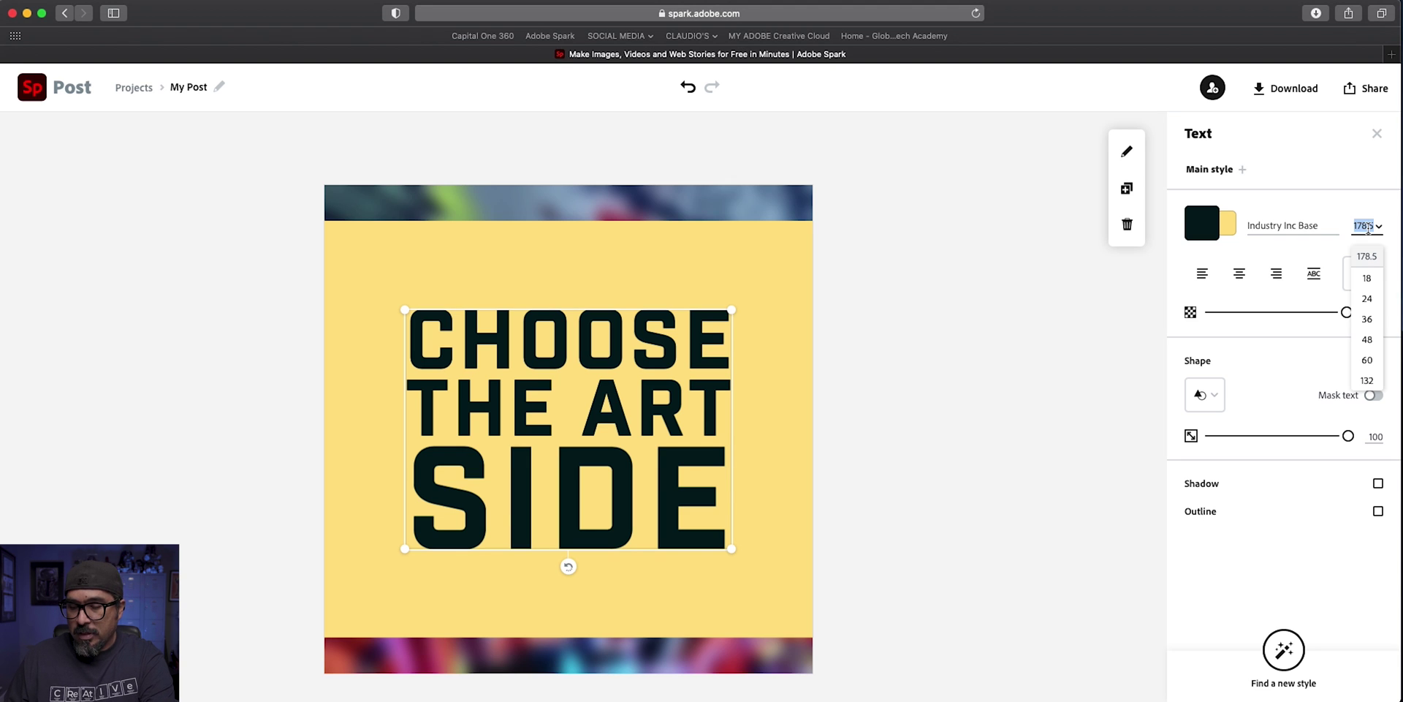
text(200)
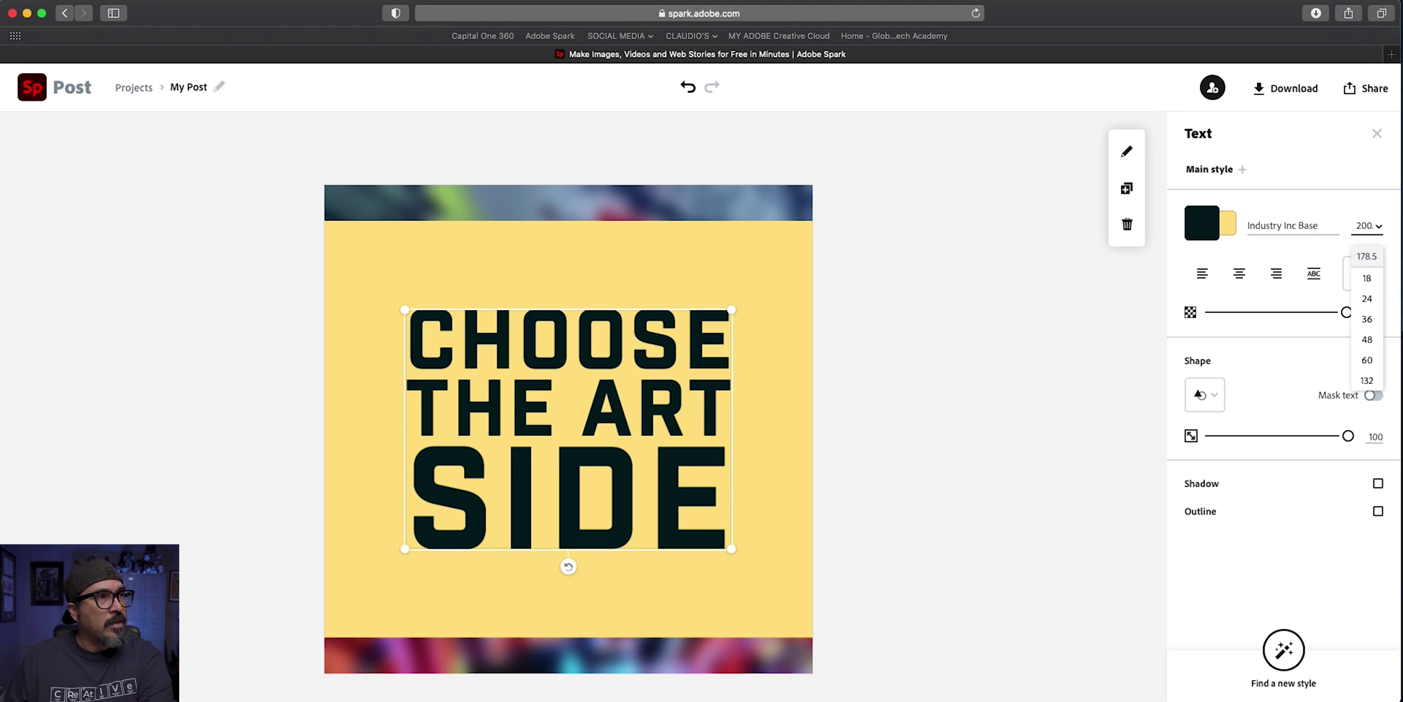
key(Return)
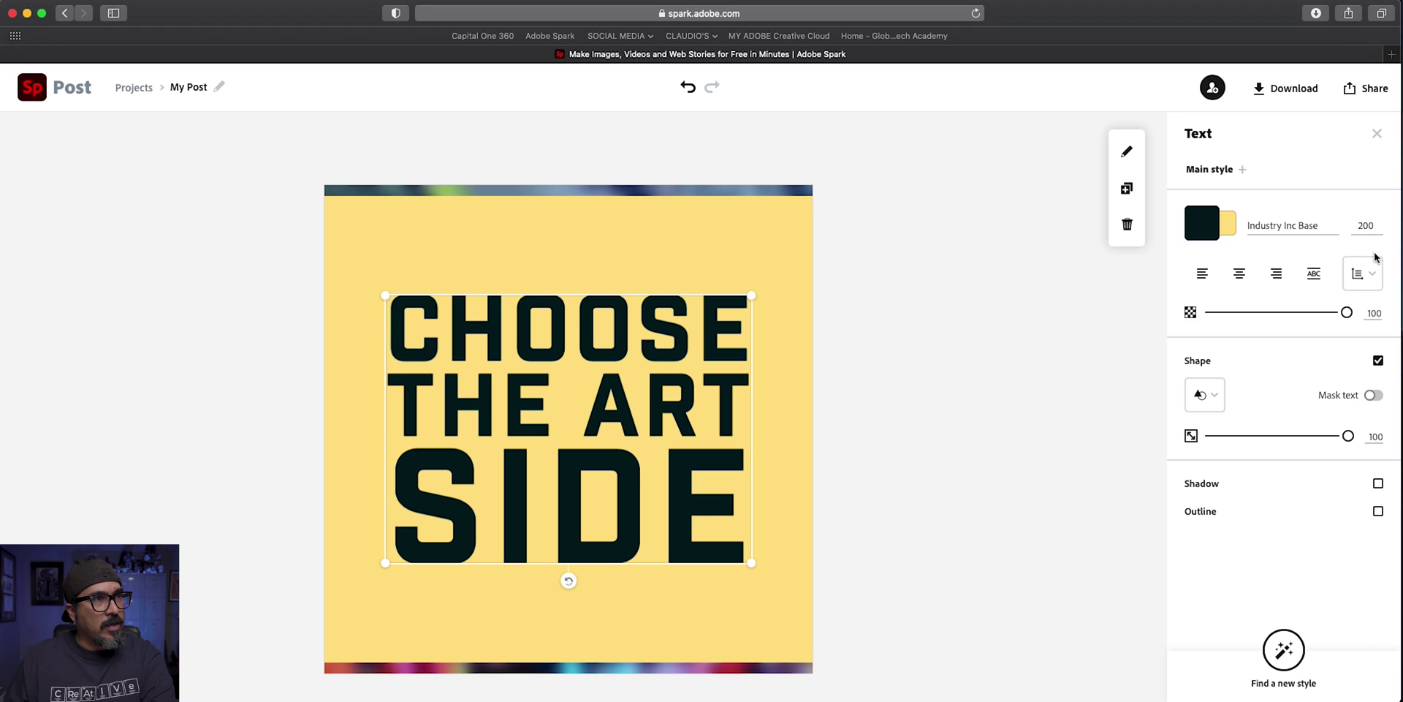
click(1365, 225)
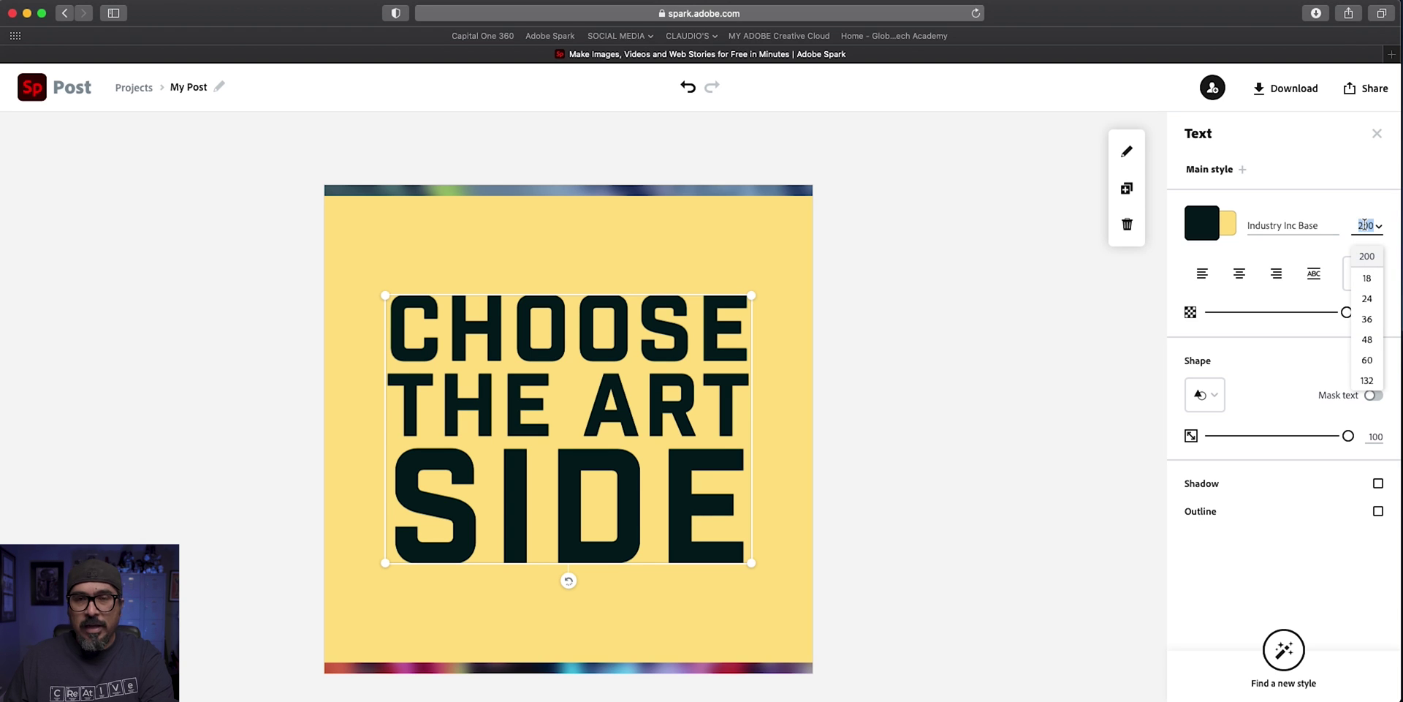
text(12)
text(0)
key(Return)
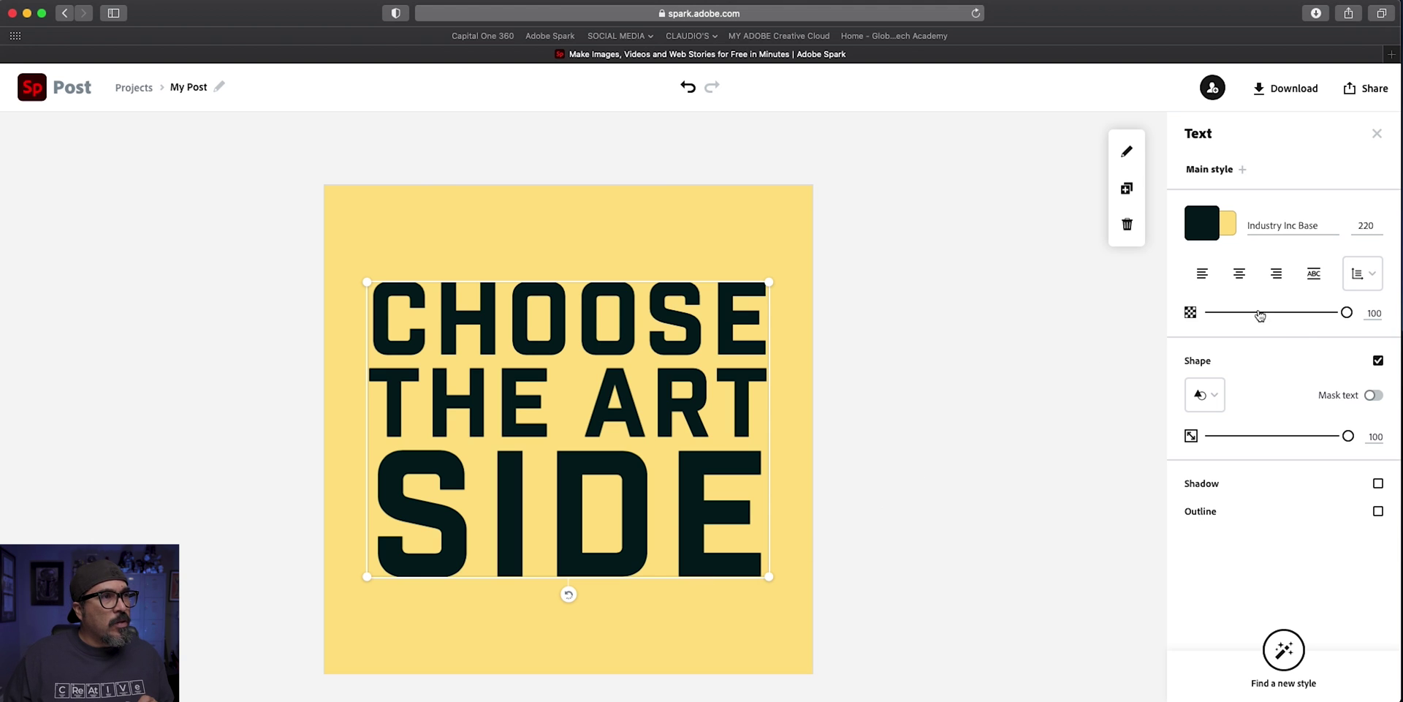
Reset letter spacing to 0, set line height to 30, and enlarge the font to 230.
click(1361, 273)
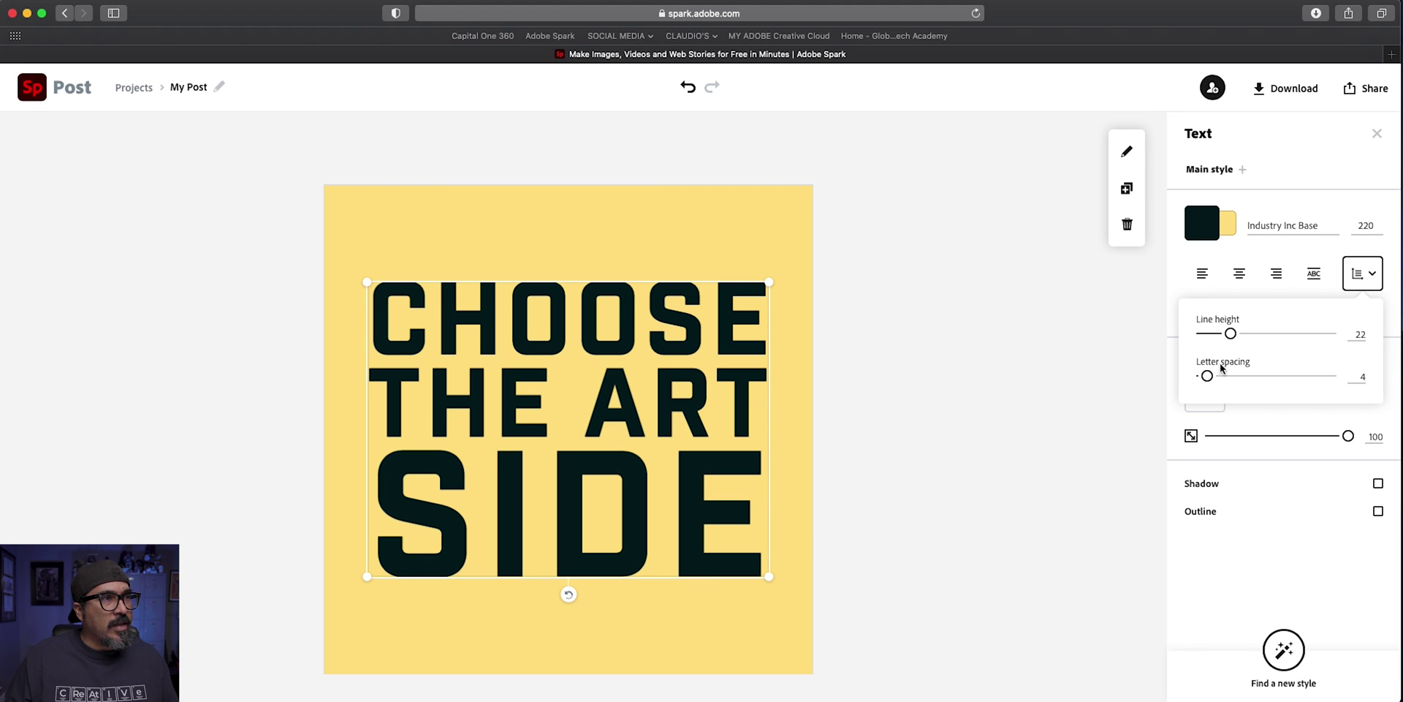
drag(1206, 376, 1197, 377)
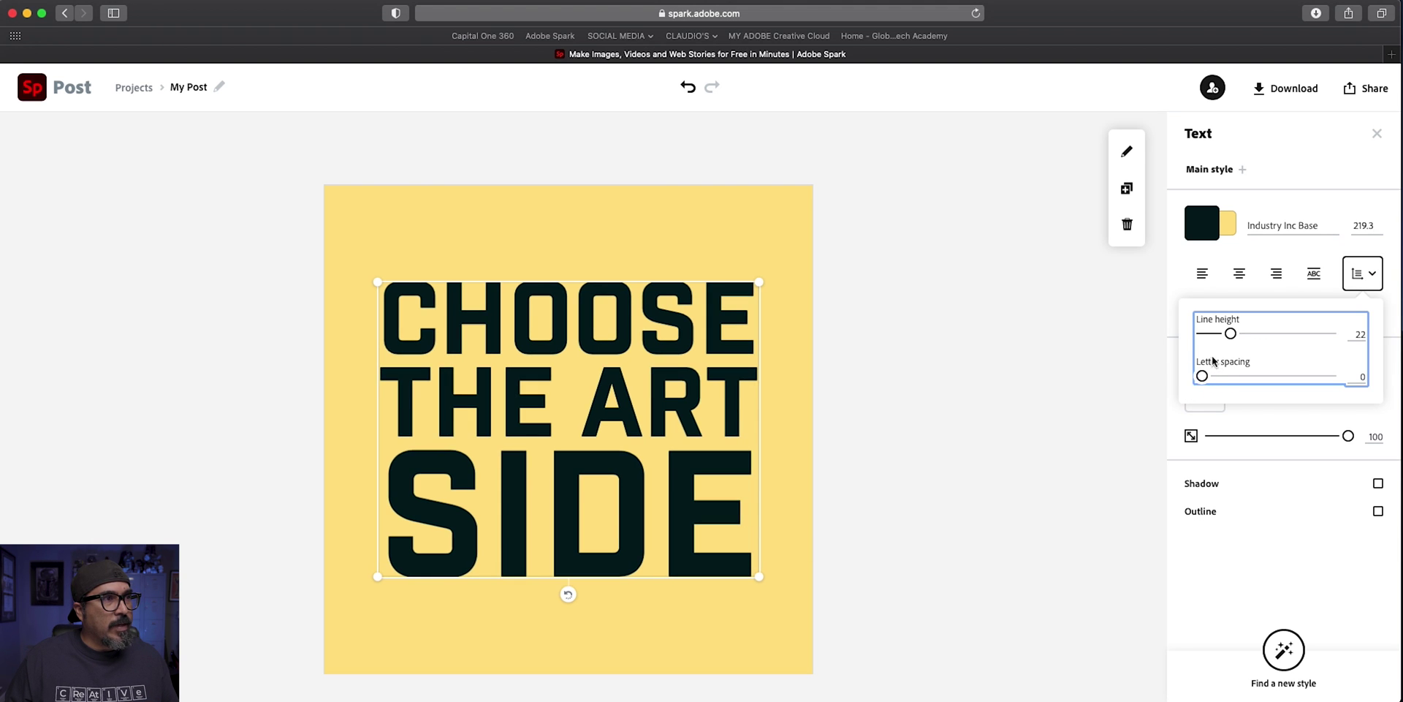
drag(1230, 333, 1241, 335)
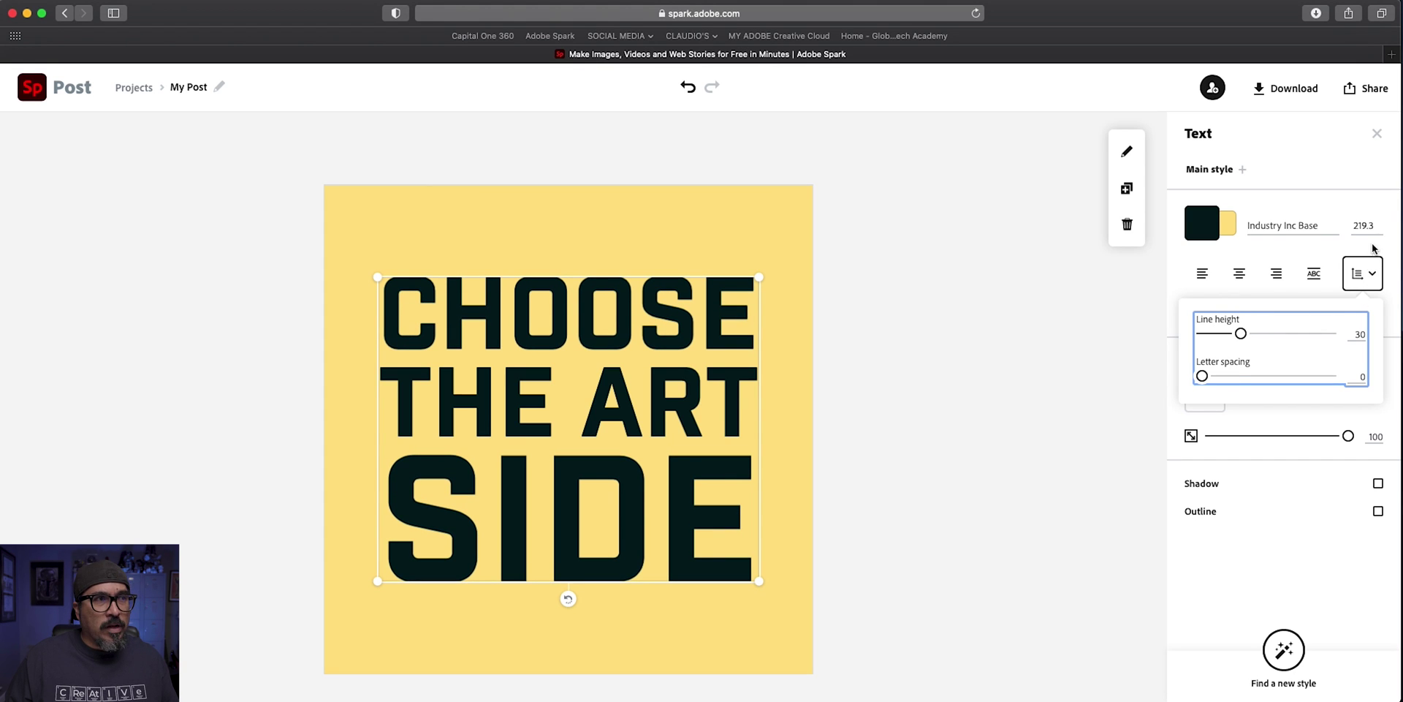
click(1363, 223)
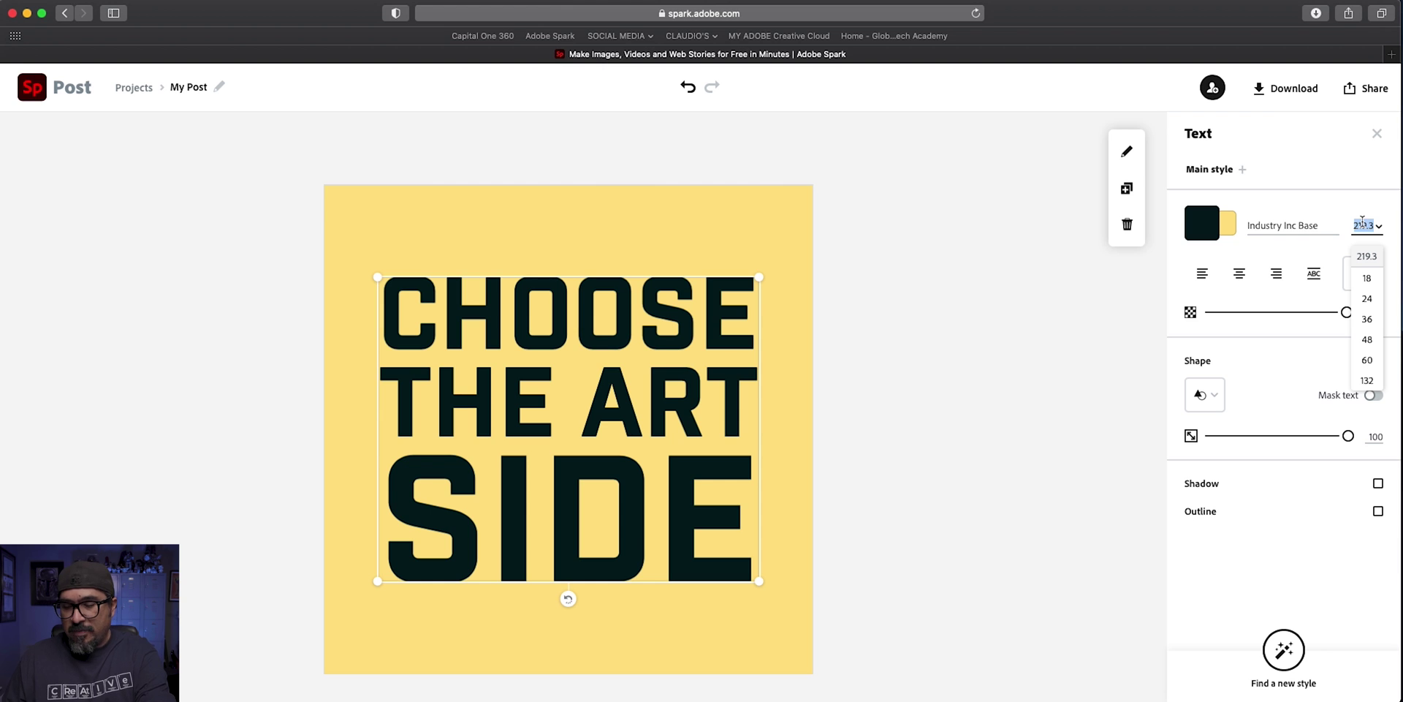
text(230)
key(Return)
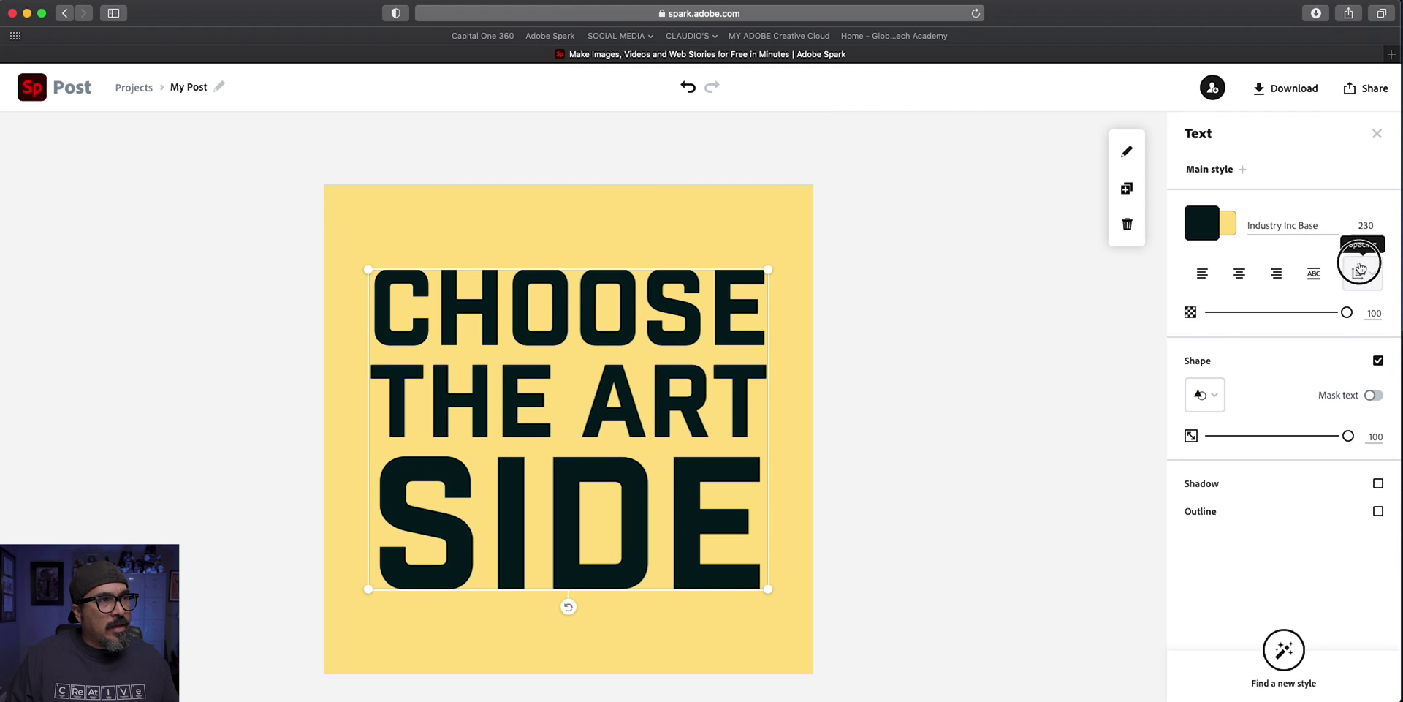
click(1360, 273)
click(1202, 376)
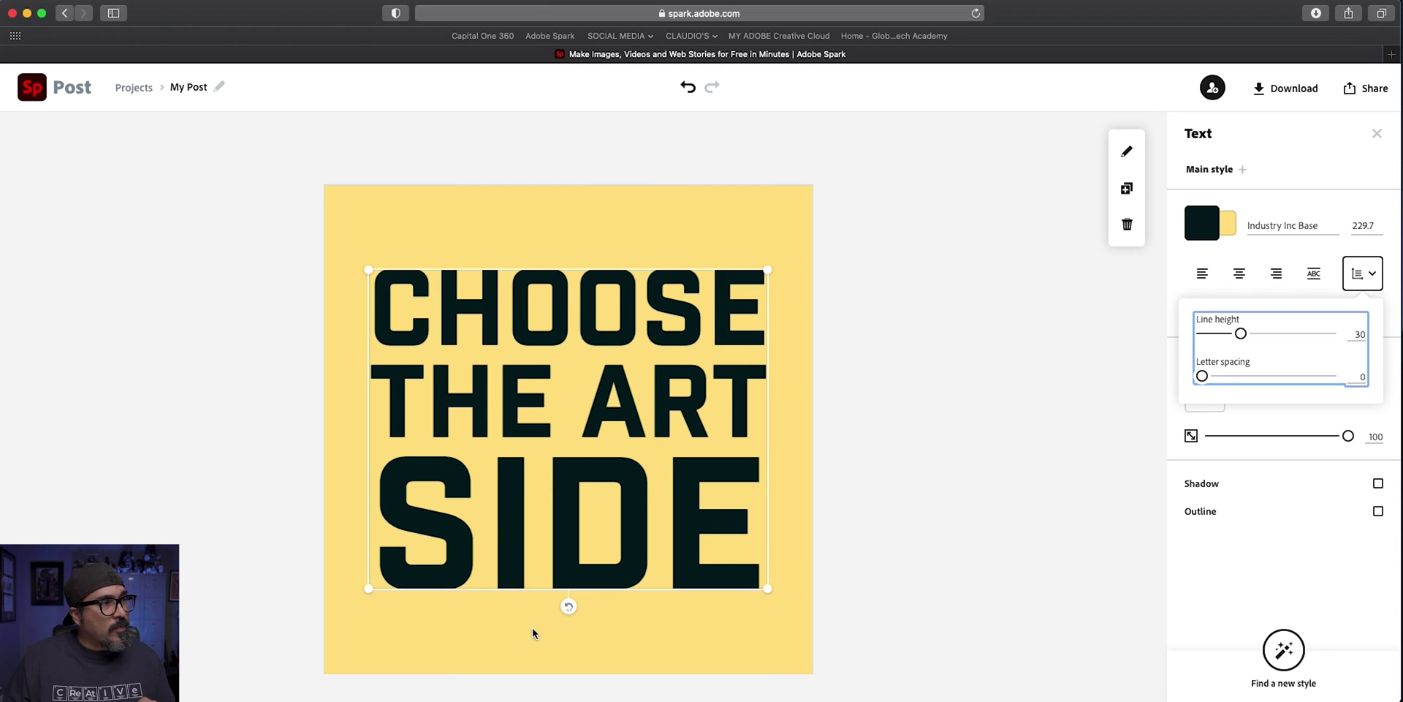
click(1199, 555)
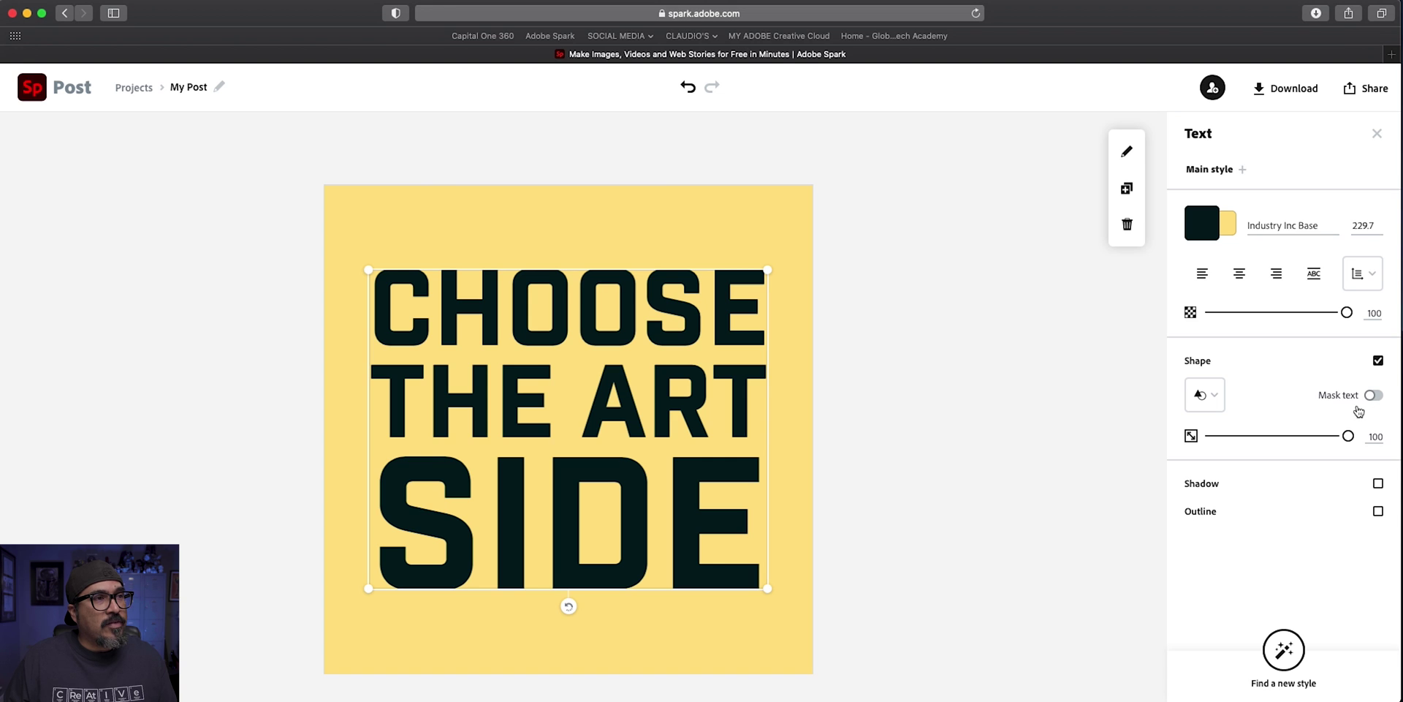
Turn on Mask text so the letters reveal the blurred photo, then drag the headline lower.
click(1371, 397)
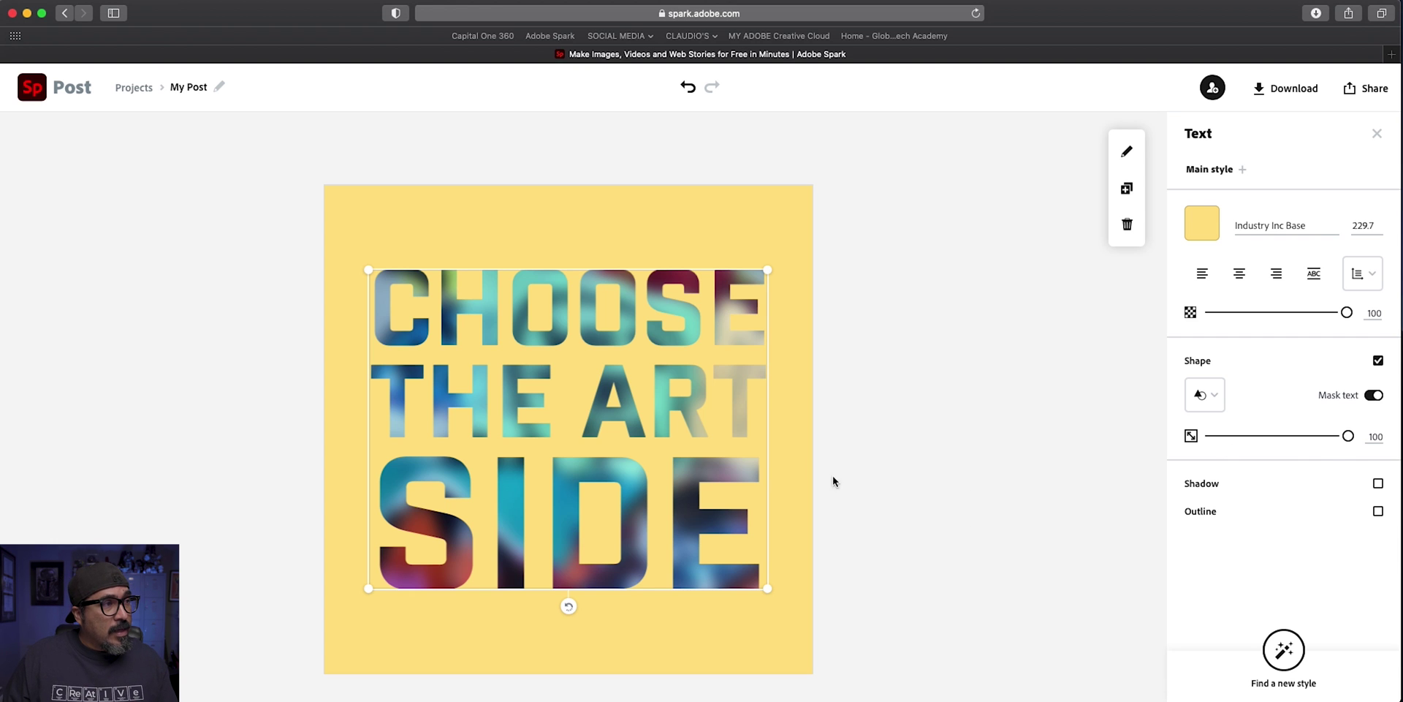
drag(743, 424, 424, 447)
Ease the photo's blur and set contrast 78, saturation 37 and brightness -22.
click(627, 422)
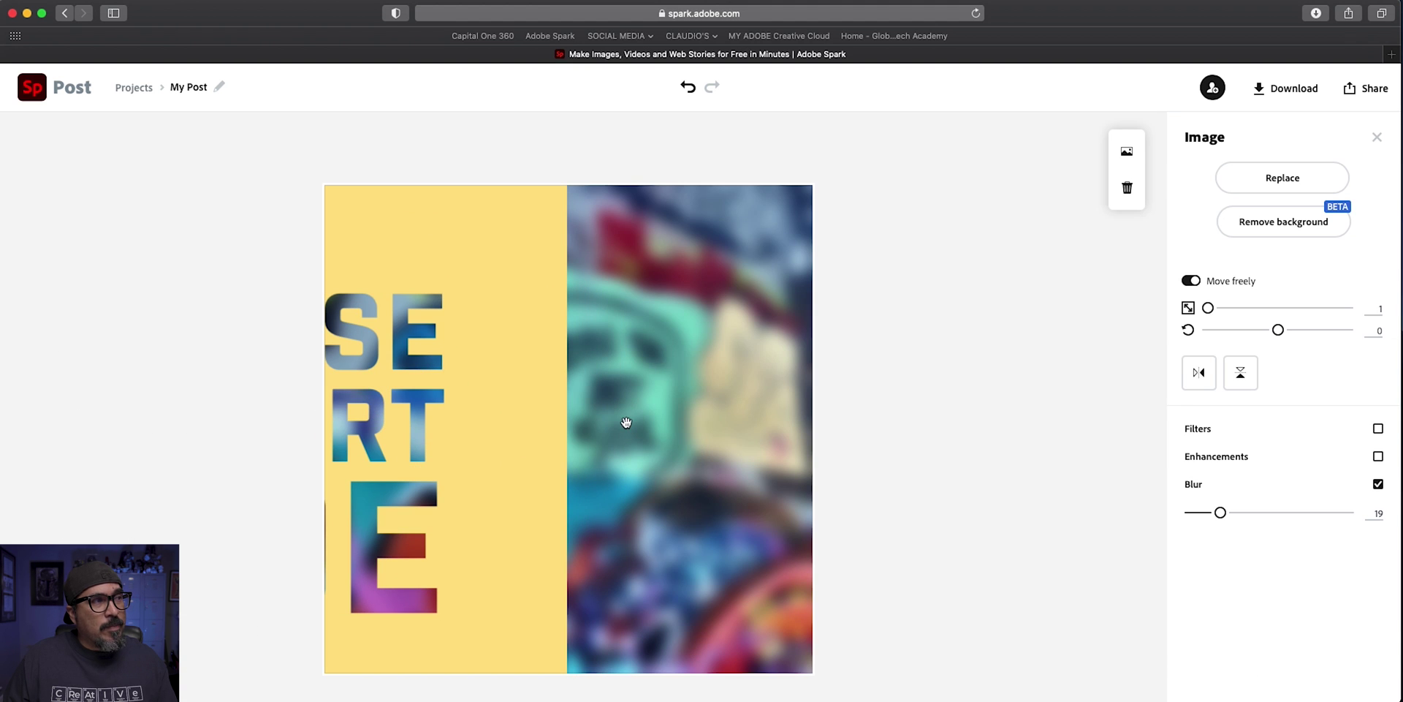
drag(1220, 513, 1208, 514)
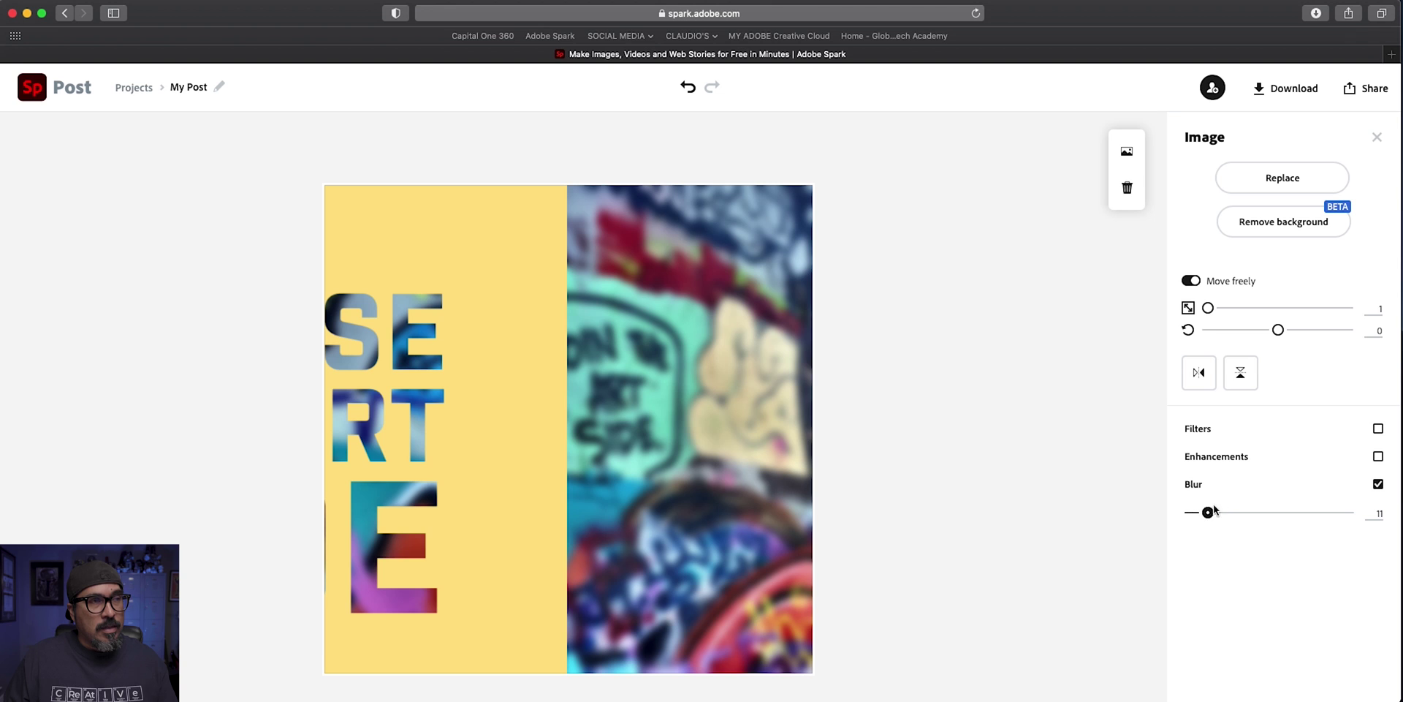
click(1379, 456)
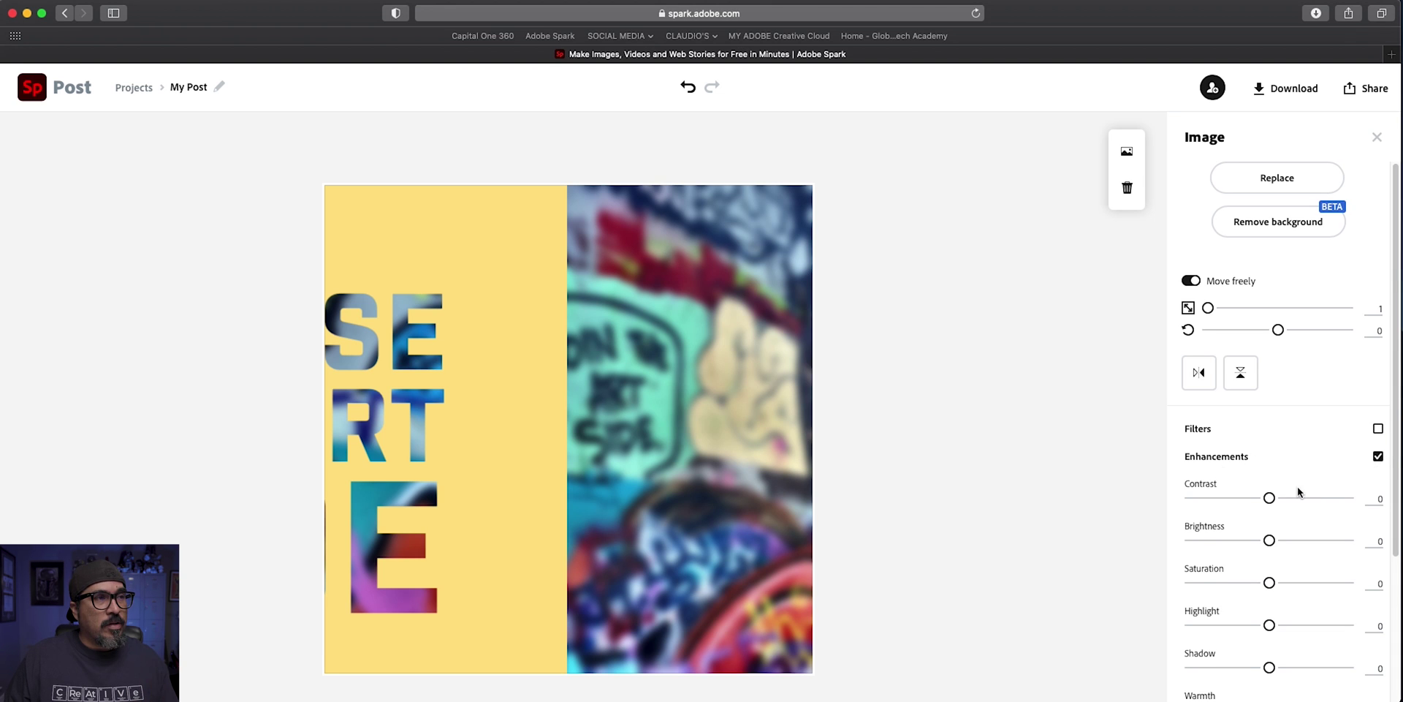
scroll(1275, 457, down, 2)
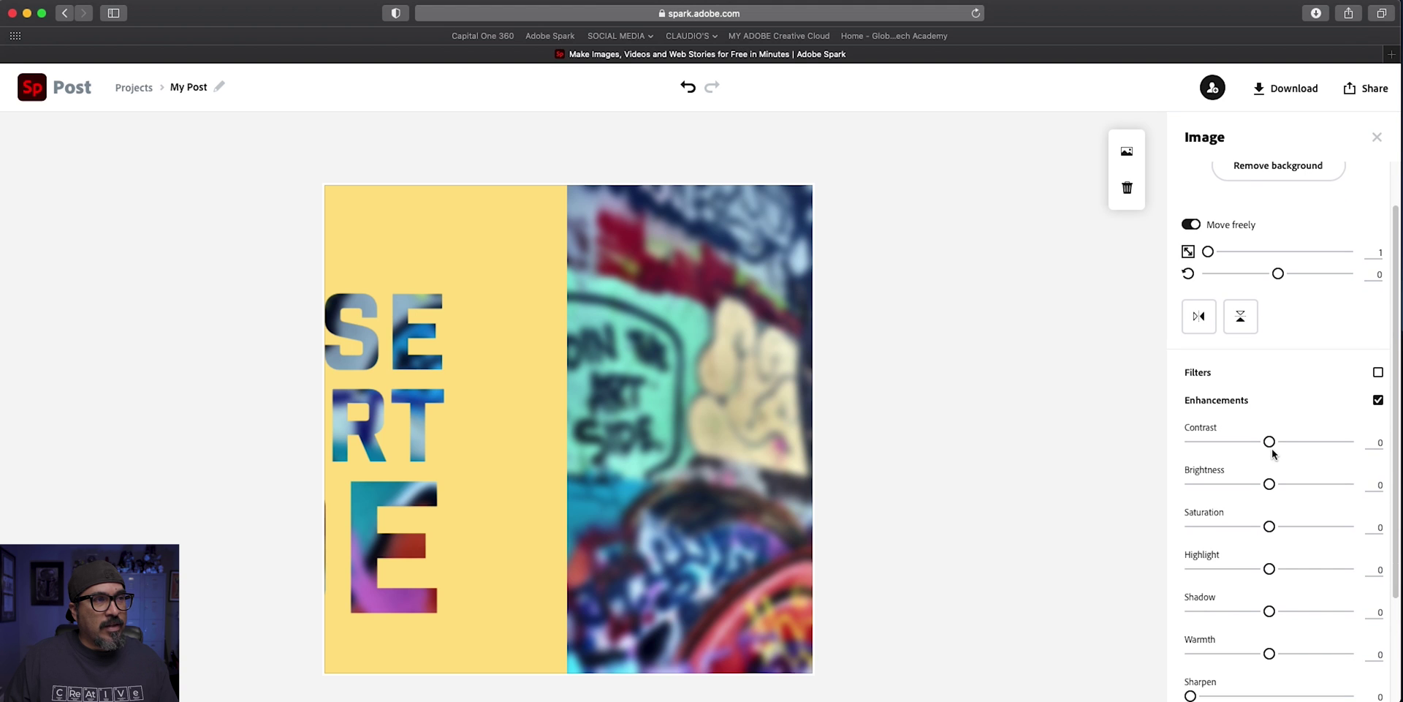
drag(1270, 441, 1334, 458)
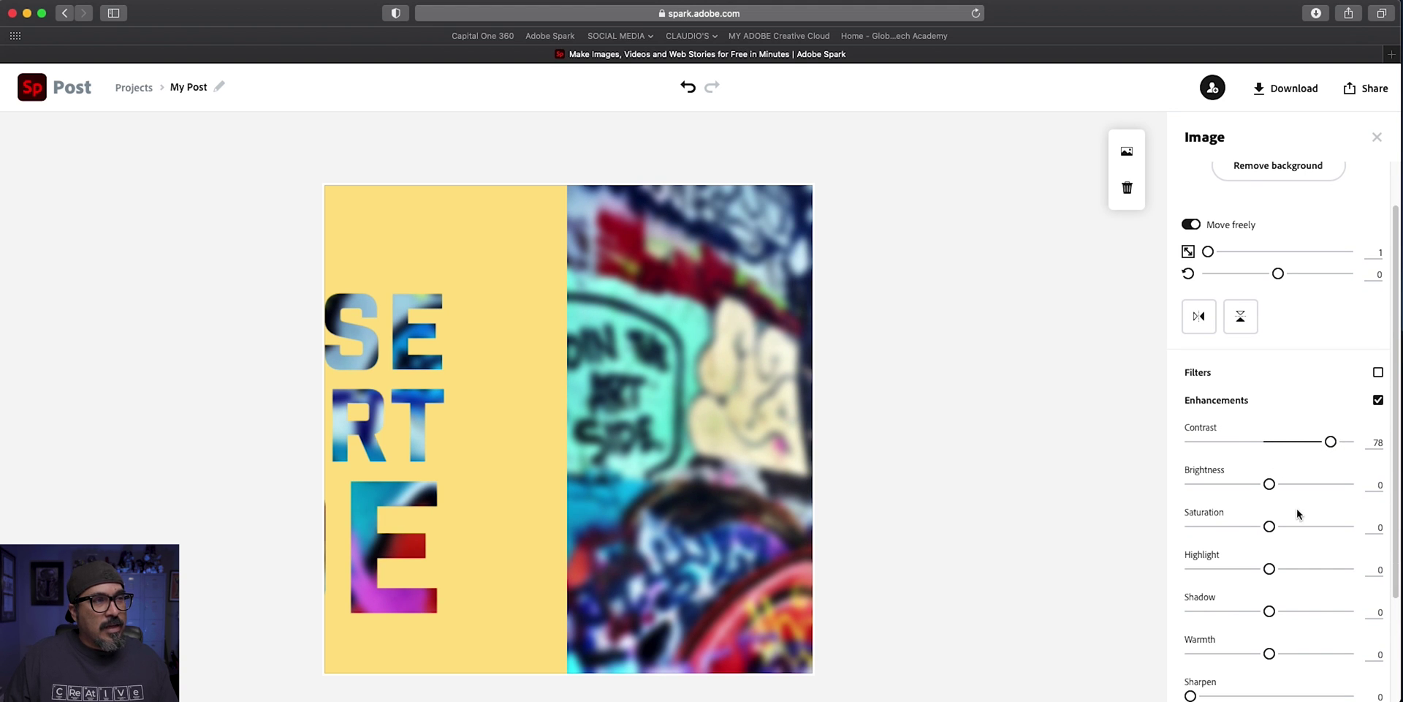
drag(1269, 526, 1299, 528)
drag(1269, 484, 1252, 503)
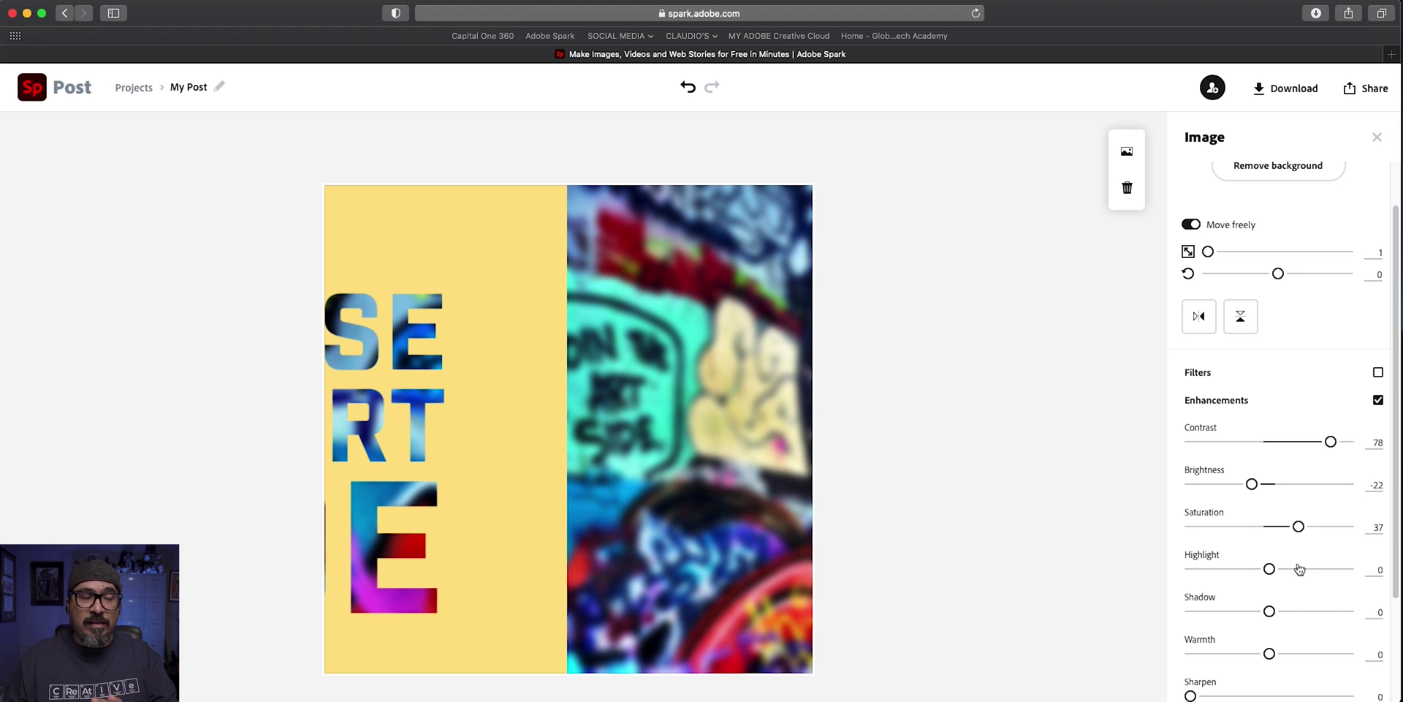
Lower the photo's shadow to -34 and drag the masked headline back to centre.
scroll(1299, 569, down, 2)
drag(1269, 537, 1245, 553)
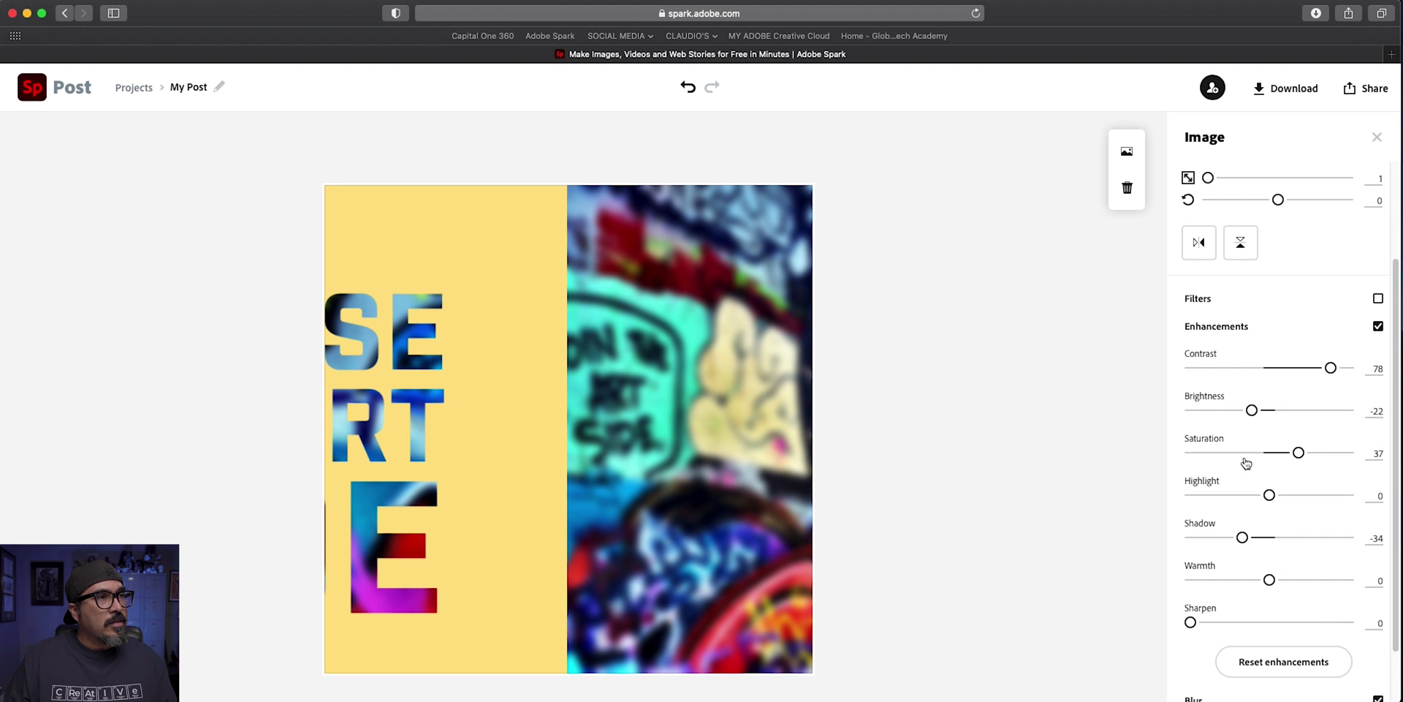
click(534, 563)
drag(535, 563, 849, 540)
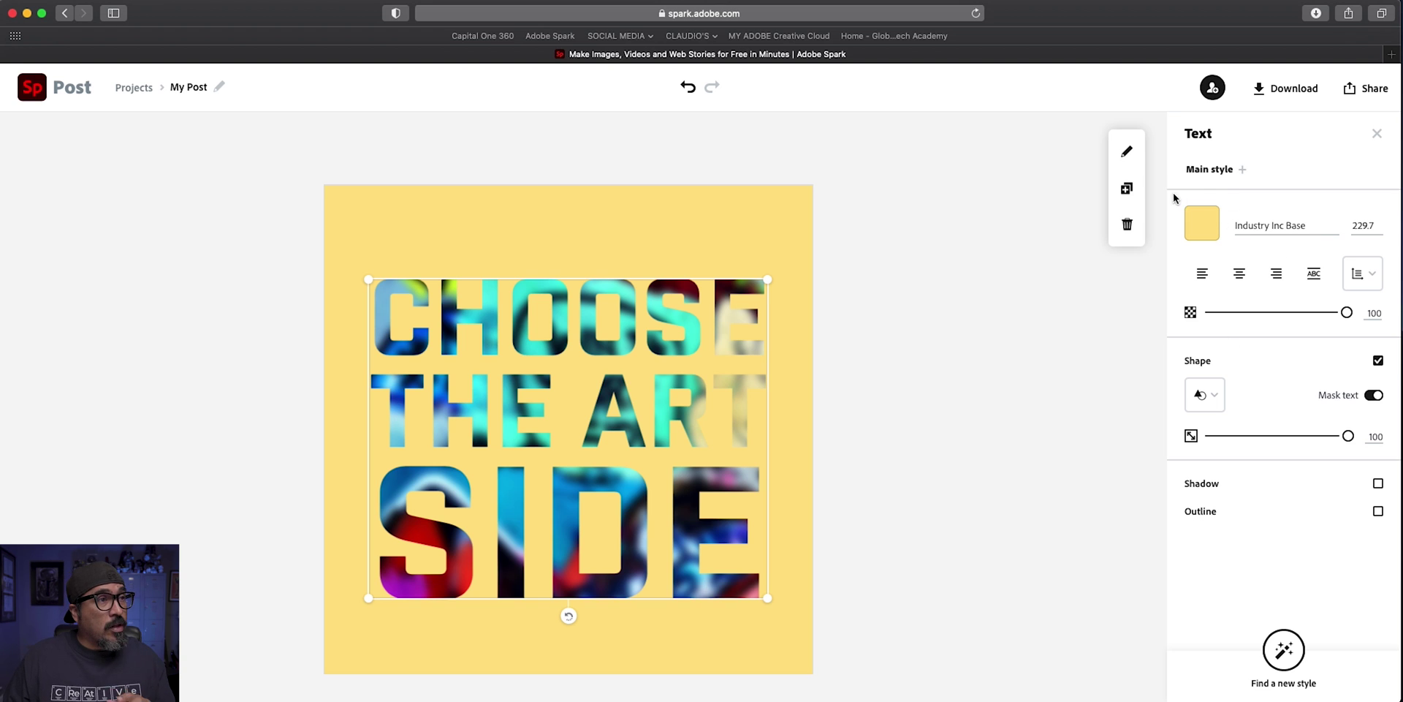
After trying red and light blue, set the headline's background colour to white (FFFFFF).
click(1207, 219)
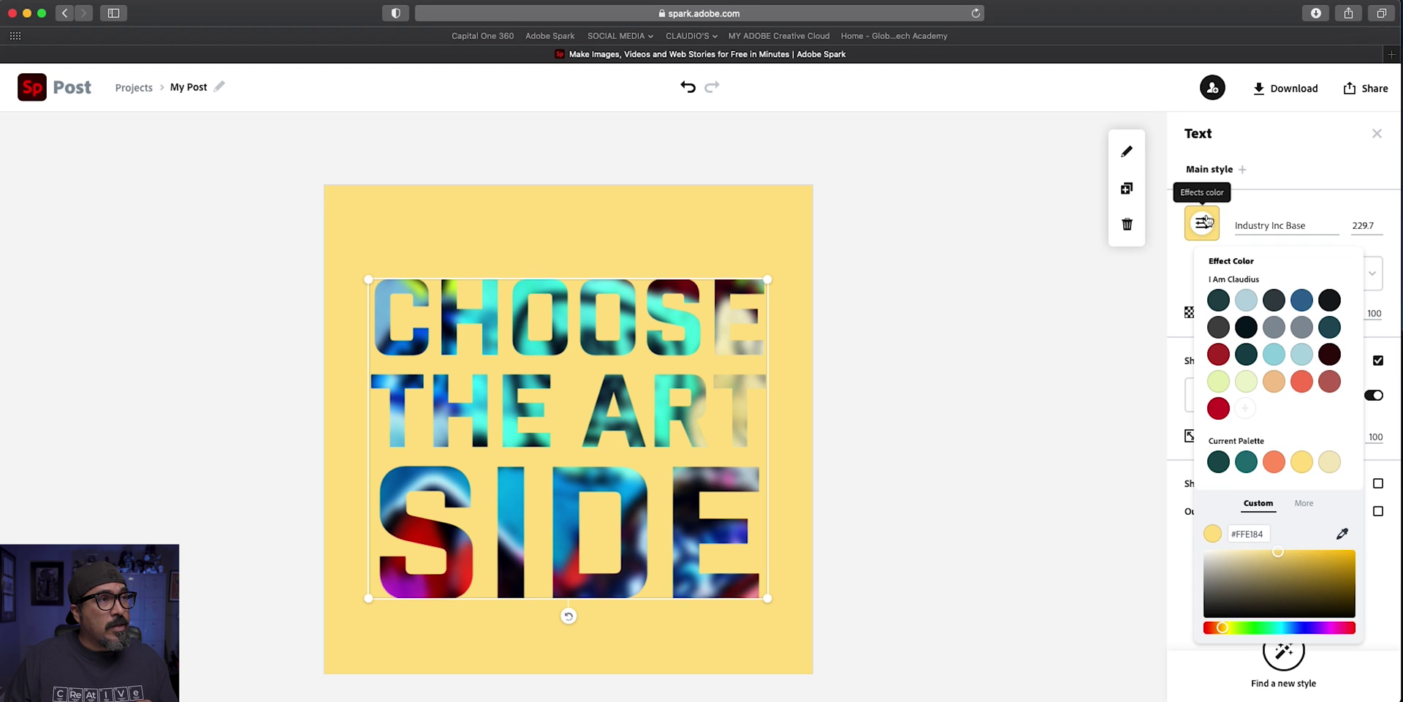
click(1220, 356)
click(1246, 301)
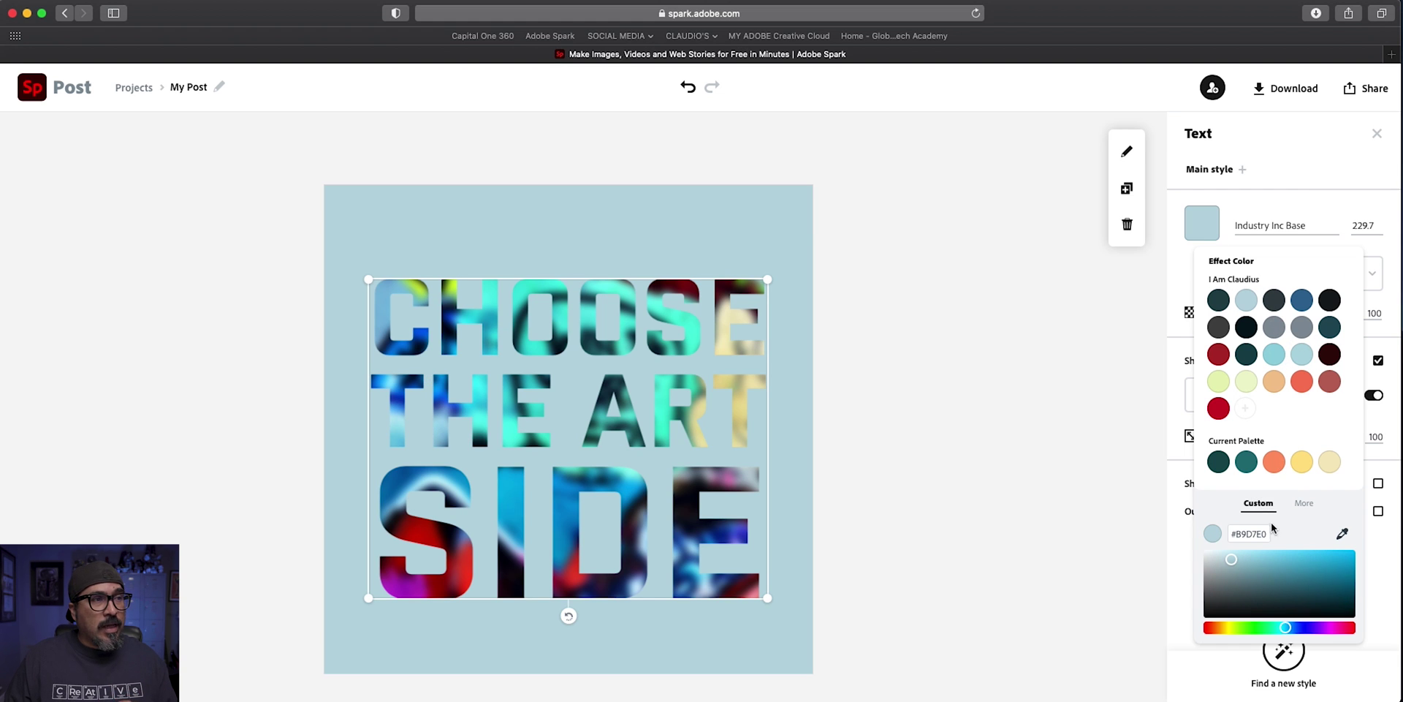
click(1304, 504)
scroll(1286, 521, down, 5)
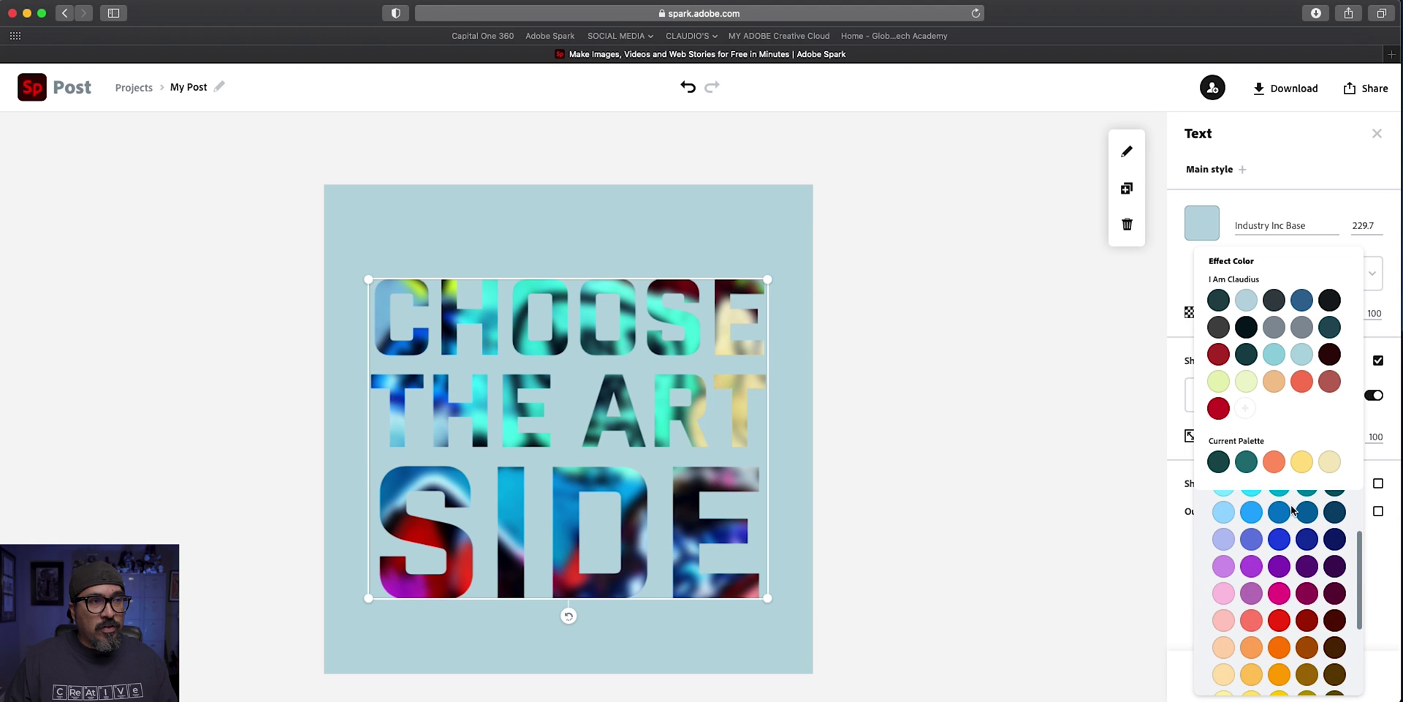
scroll(1273, 548, up, 5)
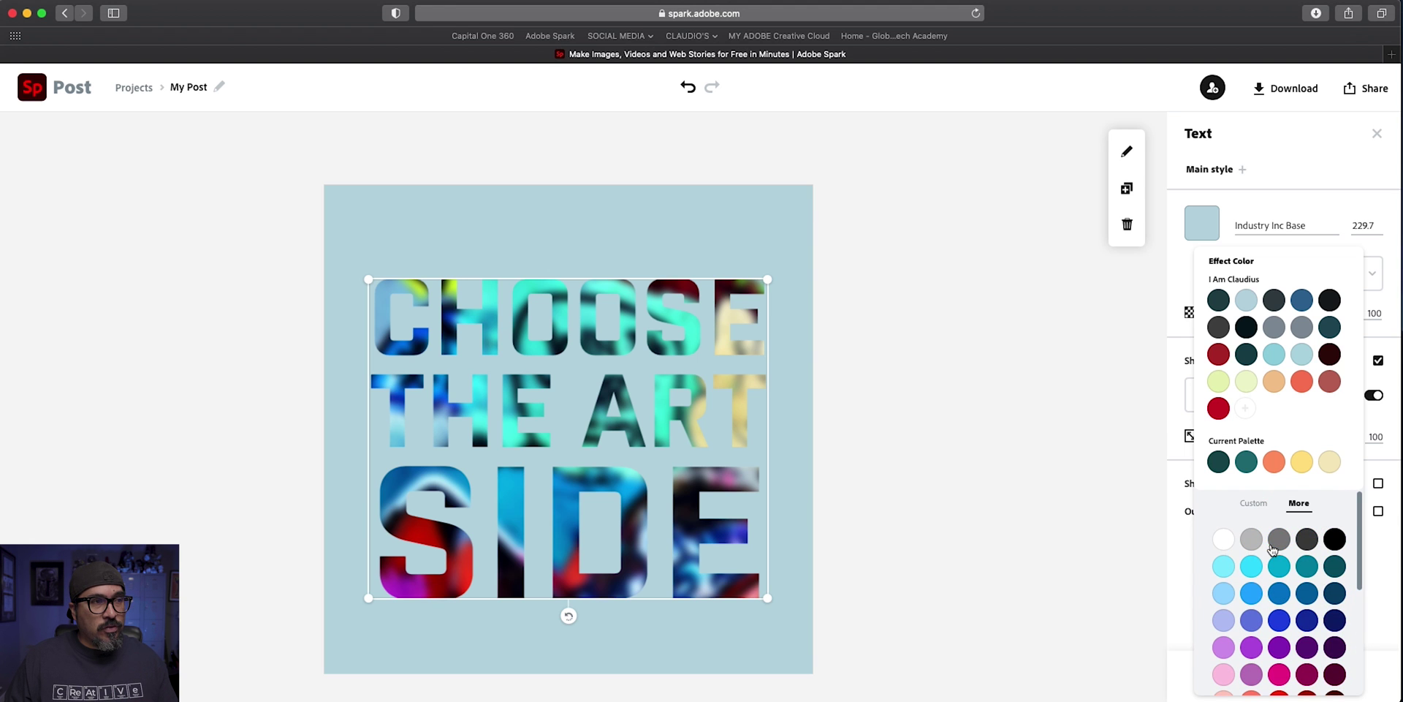
click(1226, 541)
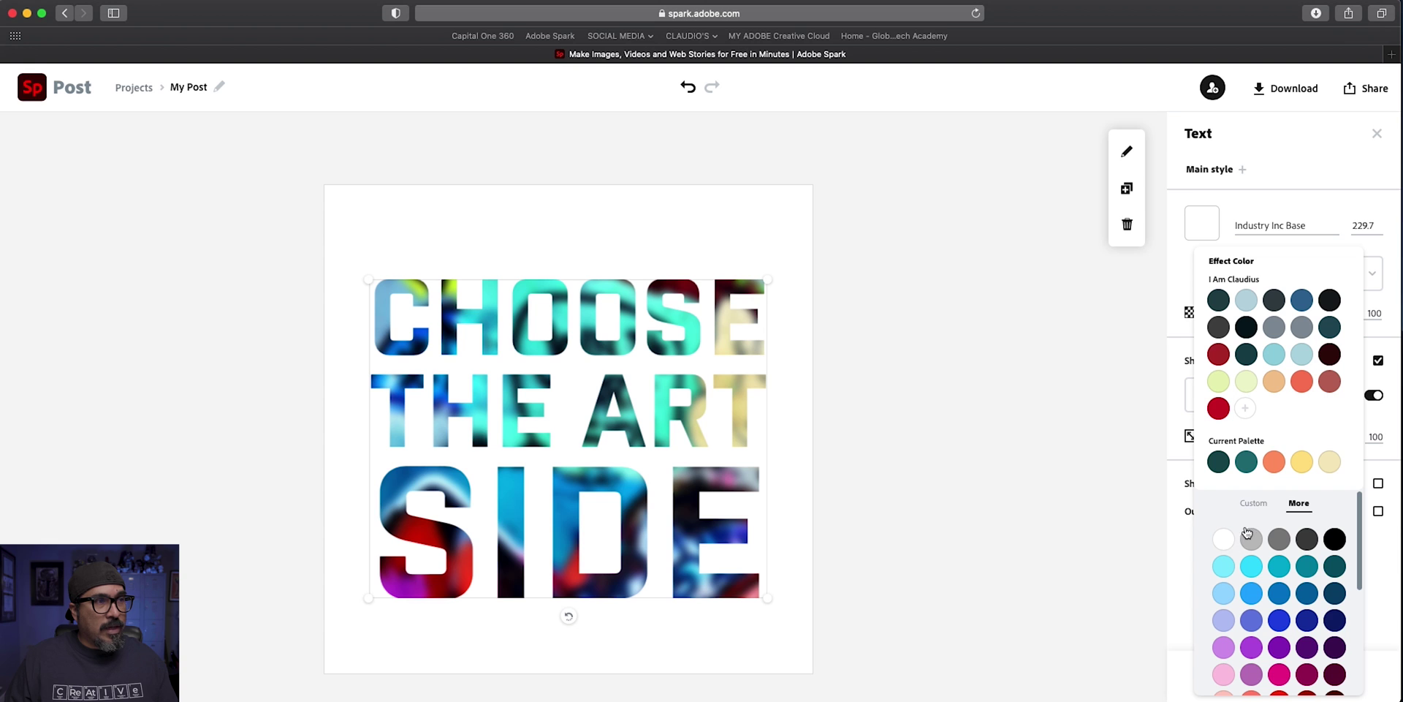
click(1253, 503)
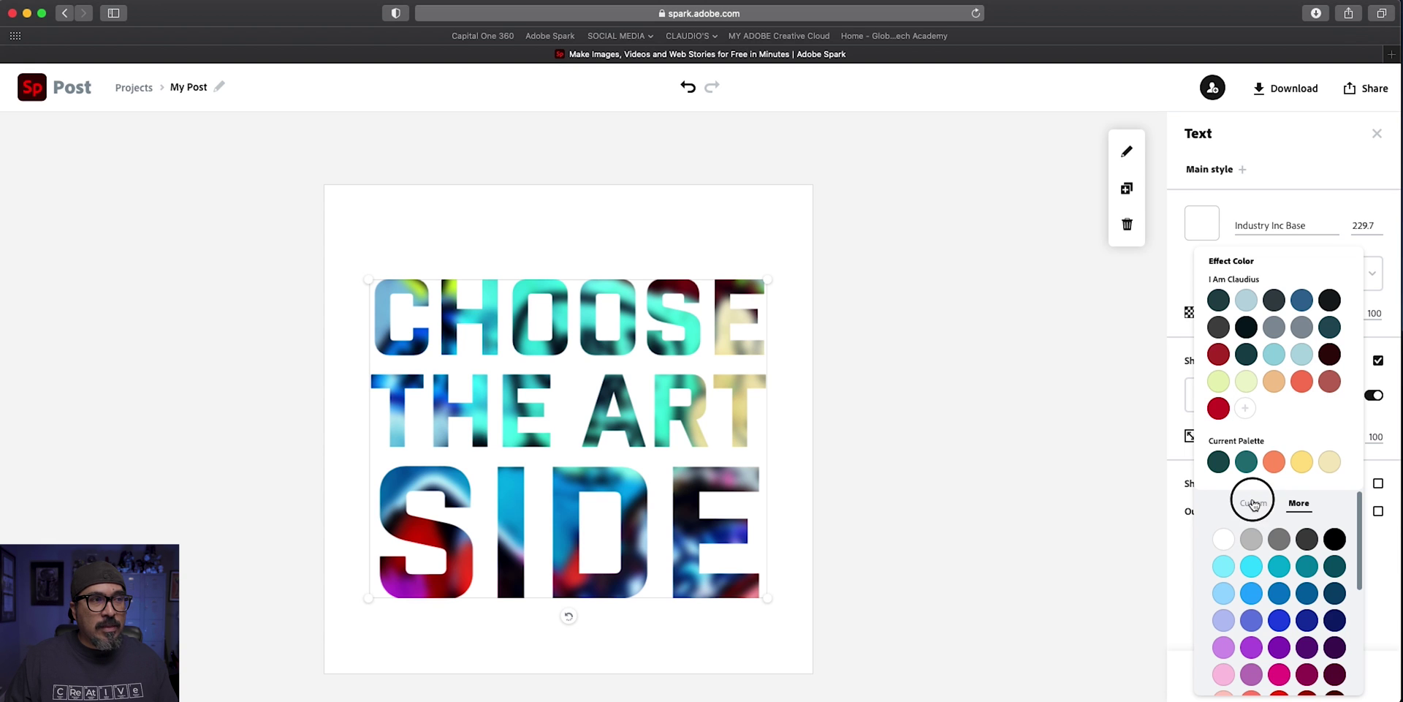
double_click(1250, 533)
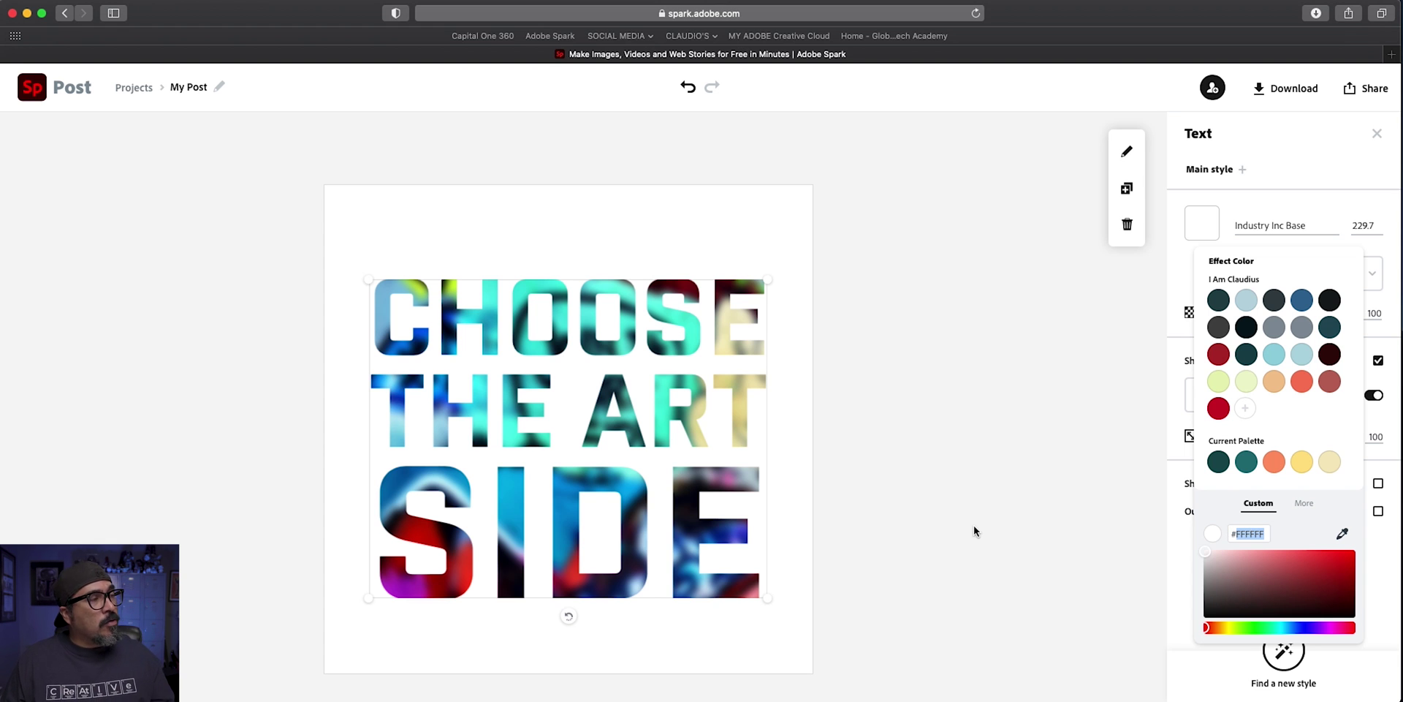
click(900, 600)
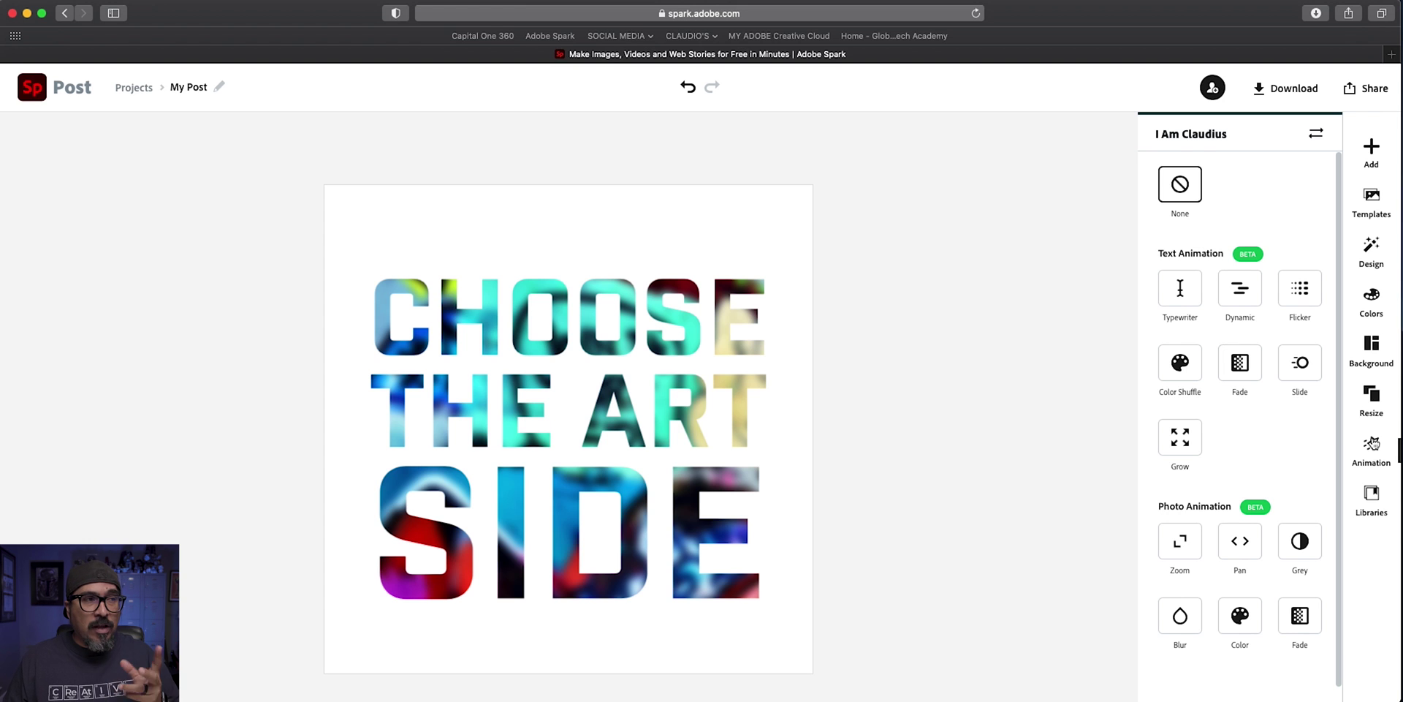
Apply the Typewriter text animation and shift the text left to reveal the photo.
click(1198, 304)
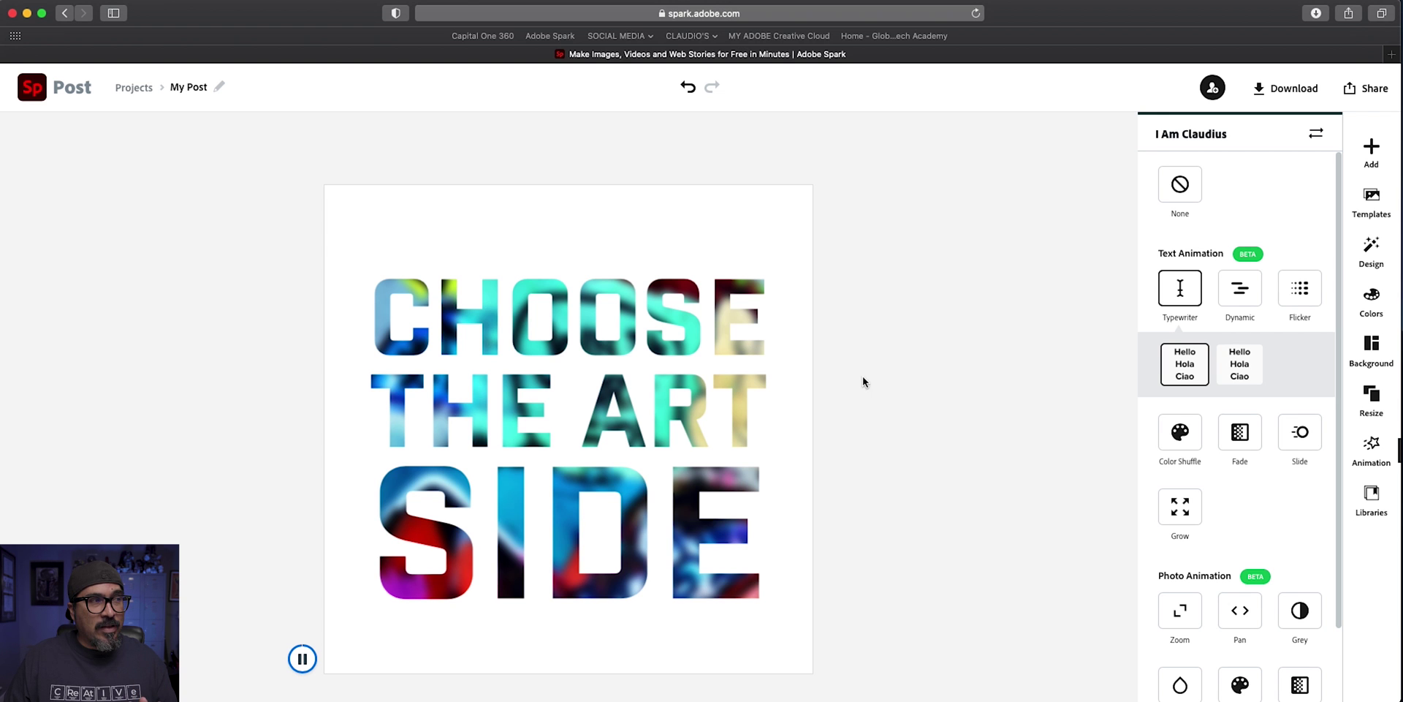
click(778, 415)
drag(777, 415, 507, 421)
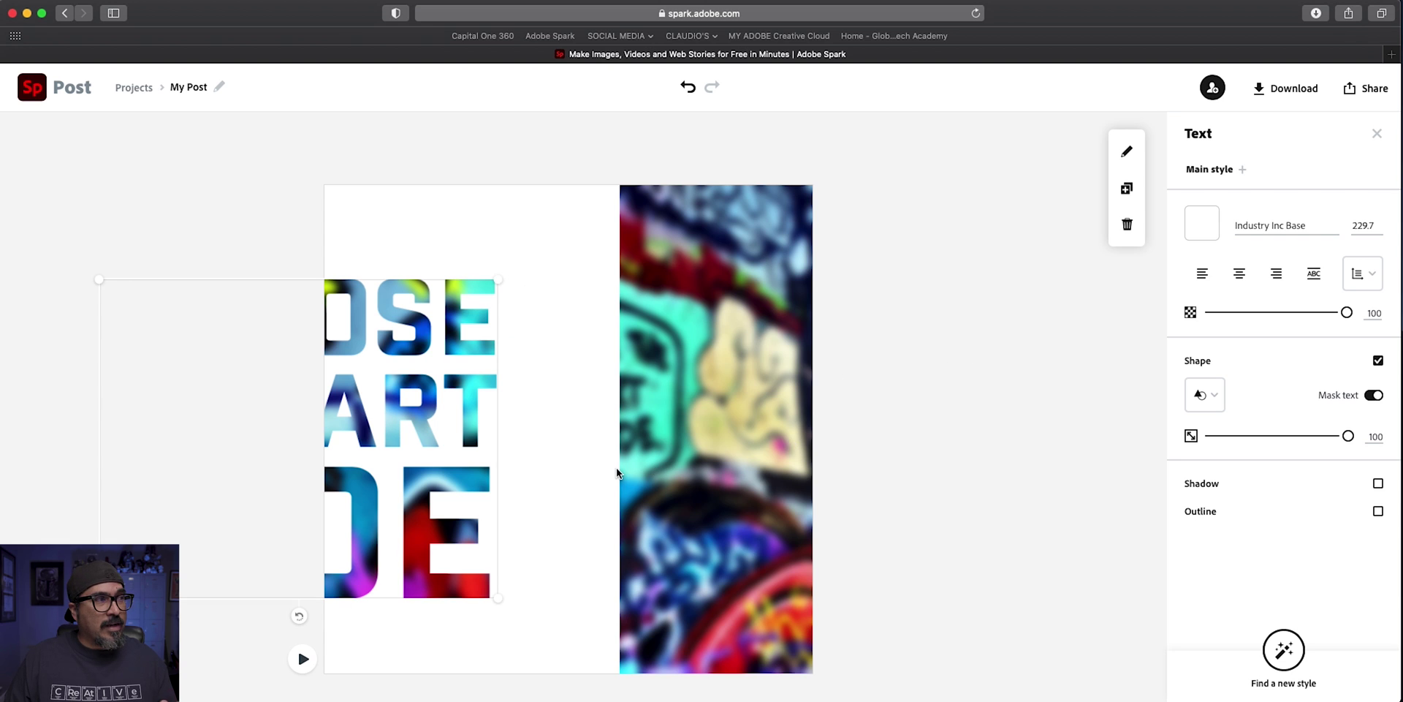
click(1019, 446)
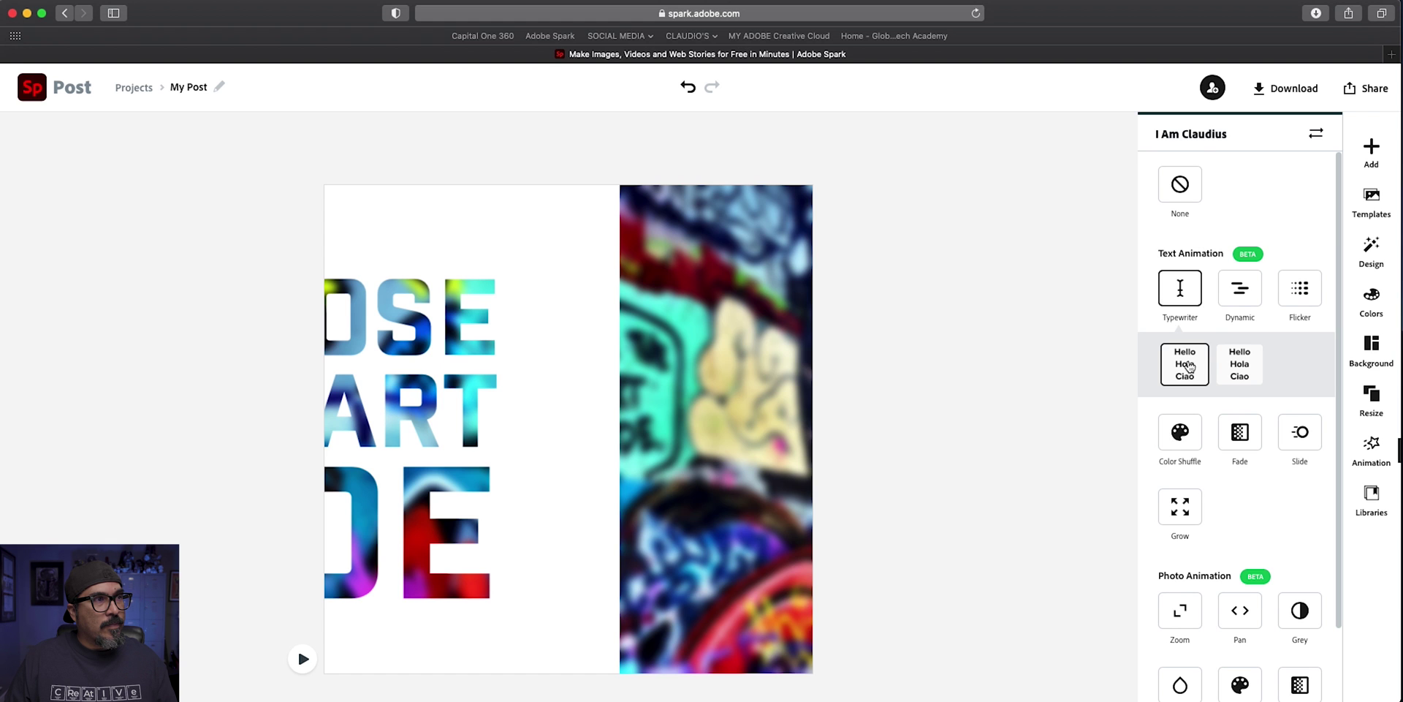
Try the second Typewriter style and move the text back to the canvas centre.
click(1233, 380)
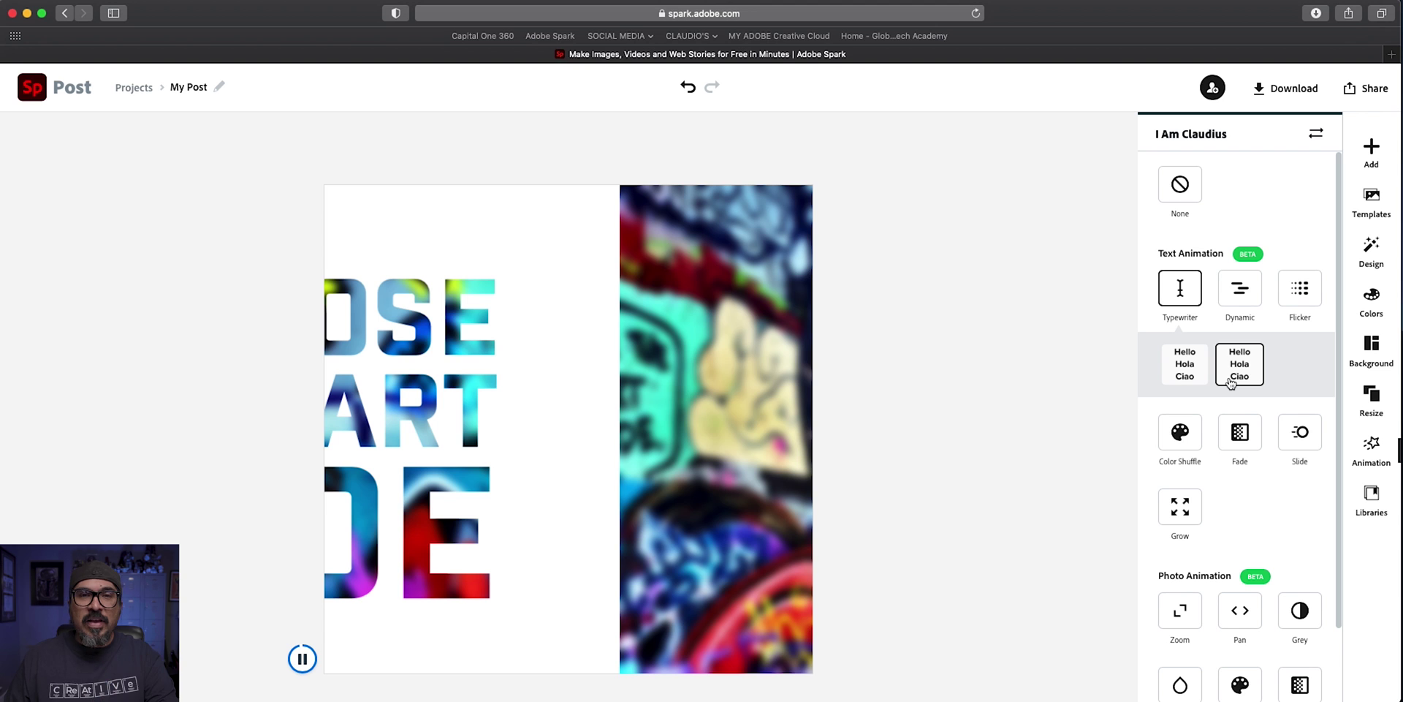
click(519, 493)
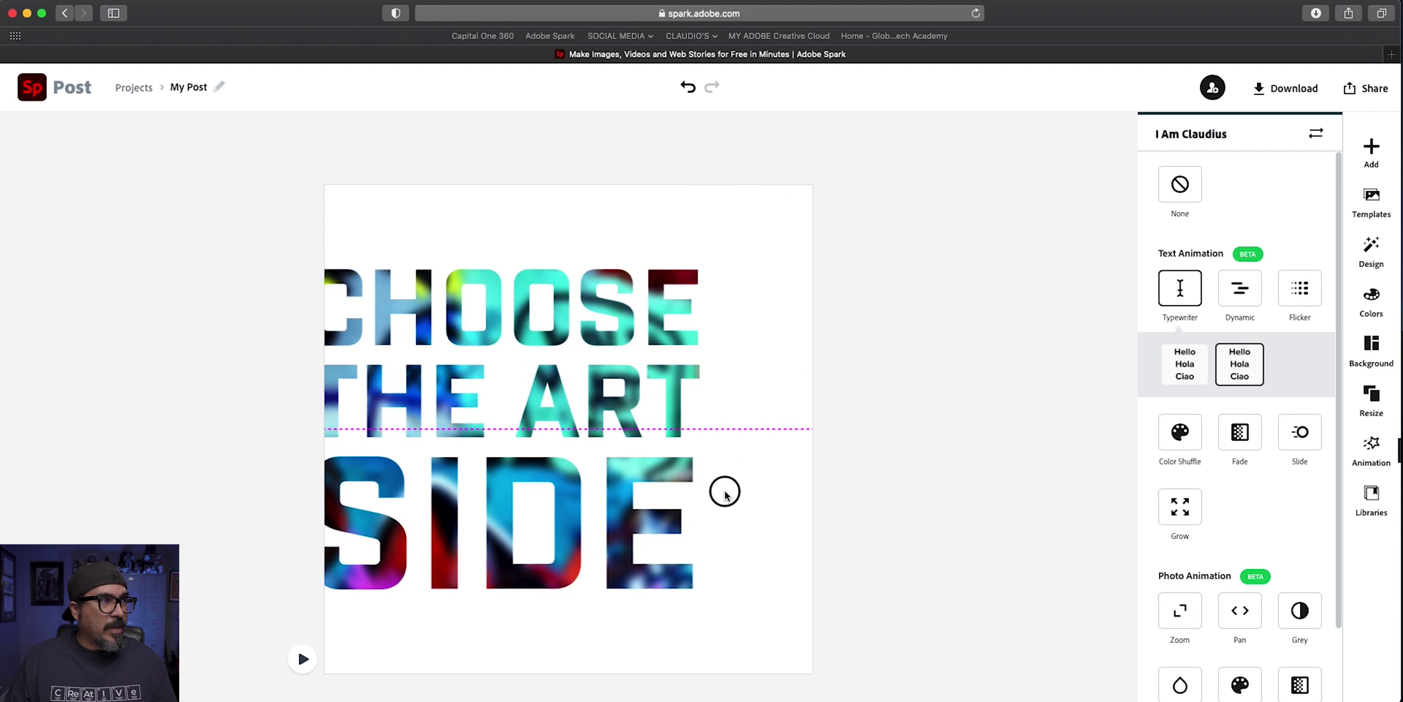
mouse_move(780, 500)
mouse_down()
mouse_move(799, 492)
mouse_move(773, 485)
mouse_up()
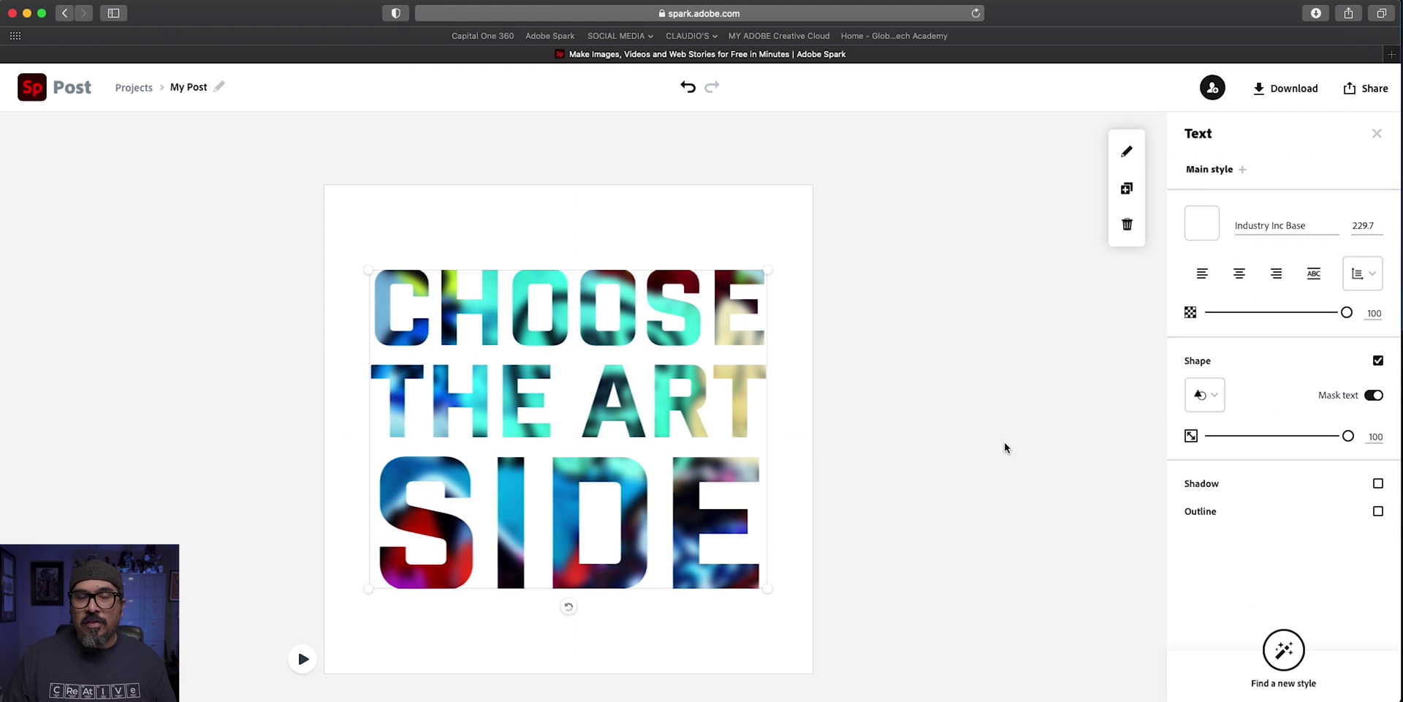
click(816, 516)
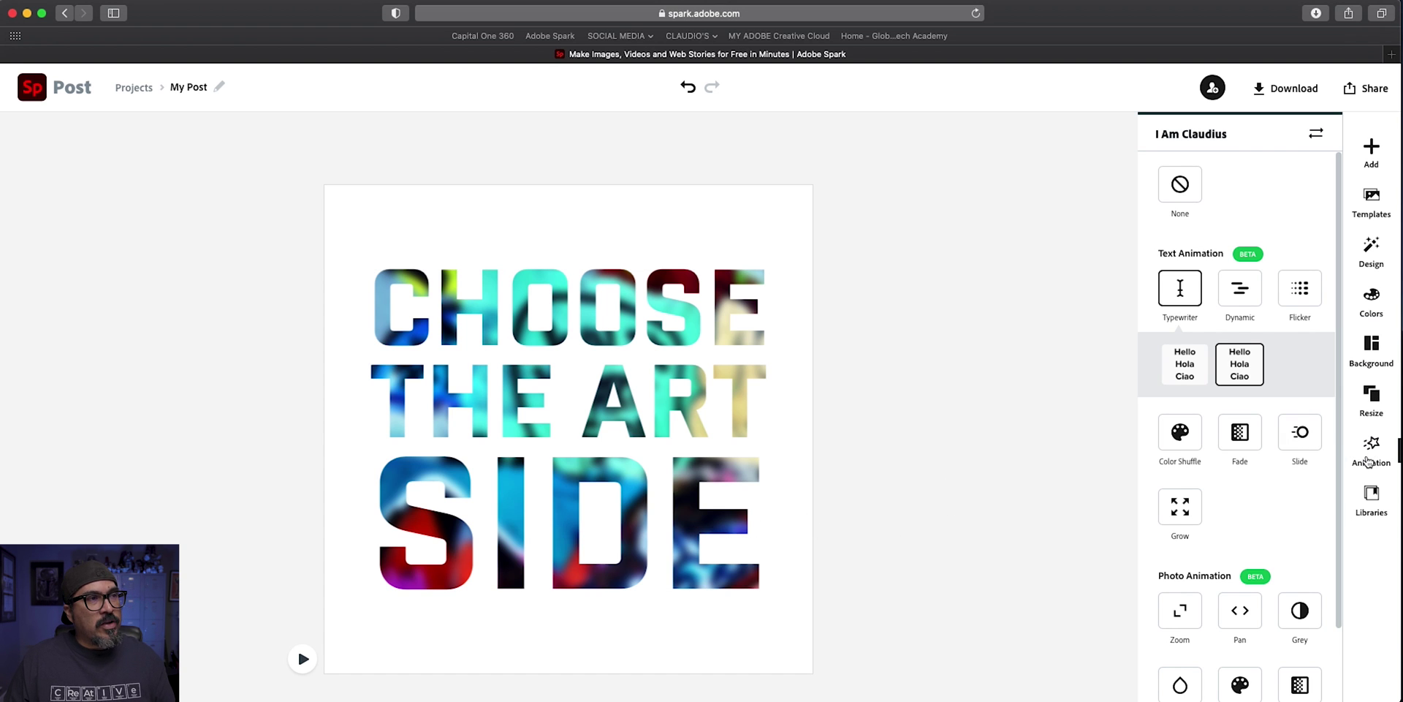
Preview the Flicker and Color Shuffle animations, then return to Typewriter.
click(1298, 309)
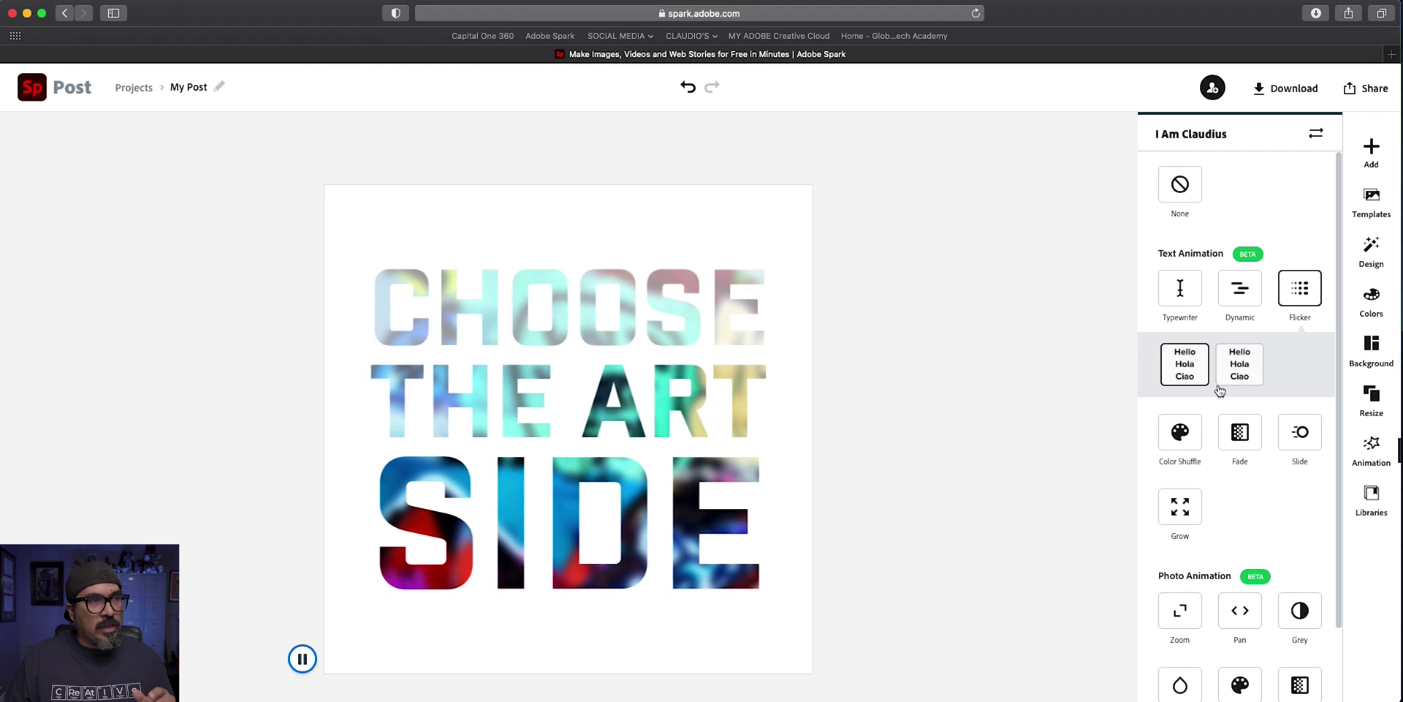
click(1184, 434)
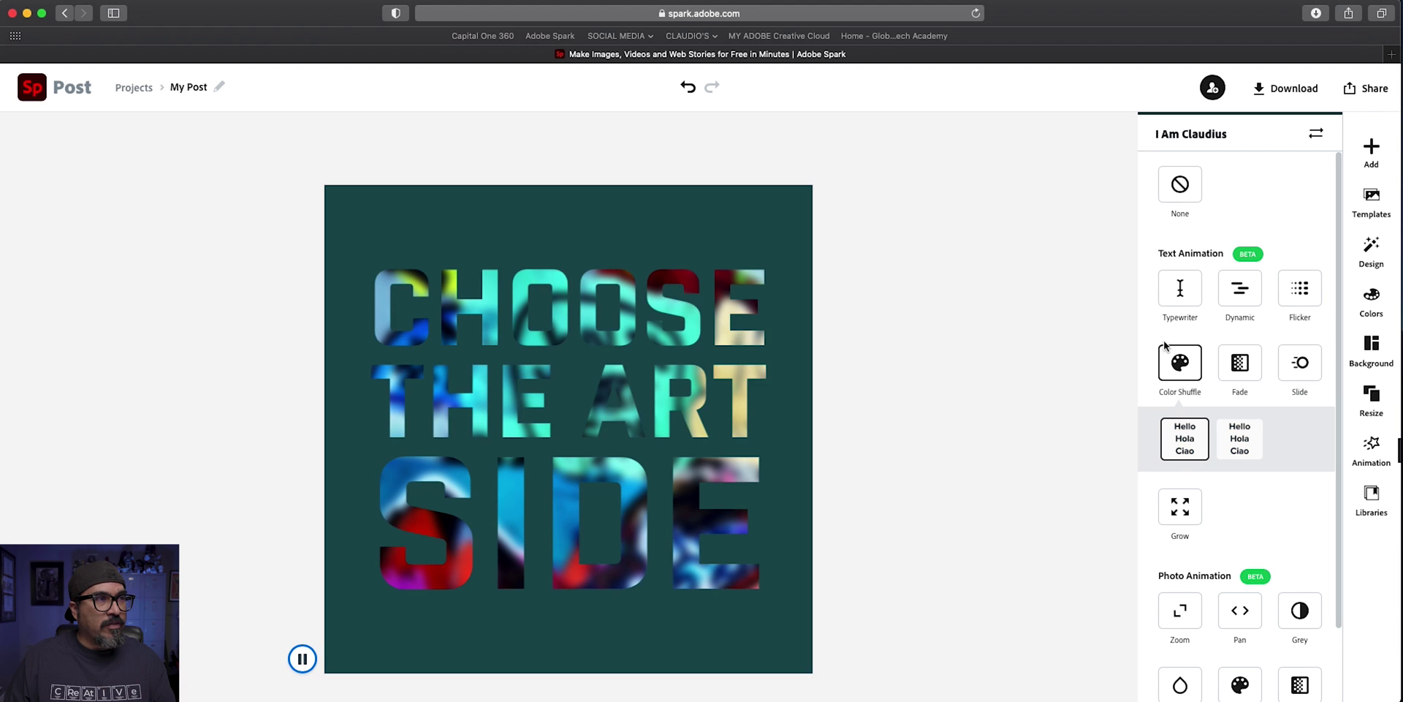
click(1169, 305)
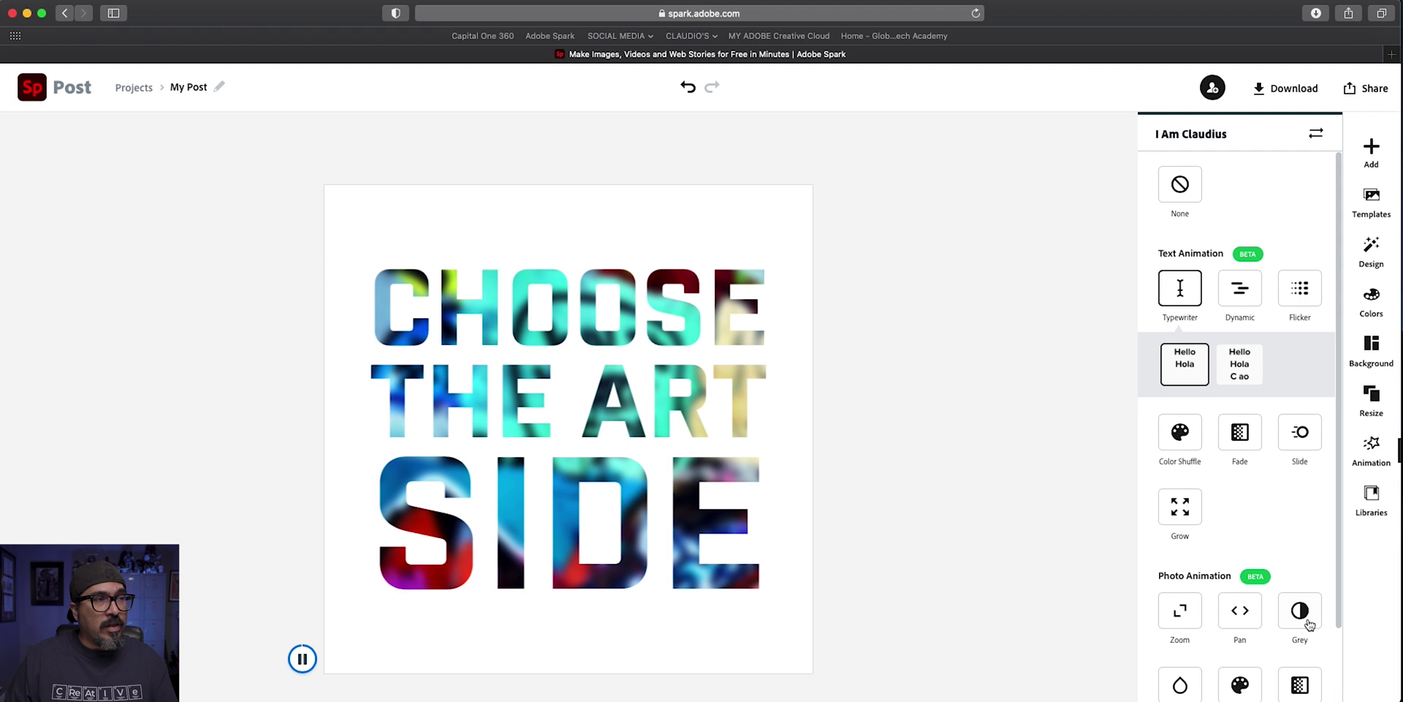
Replace the text animation with the Pan photo animation after trying two Zoom styles.
scroll(1308, 624, down, 2)
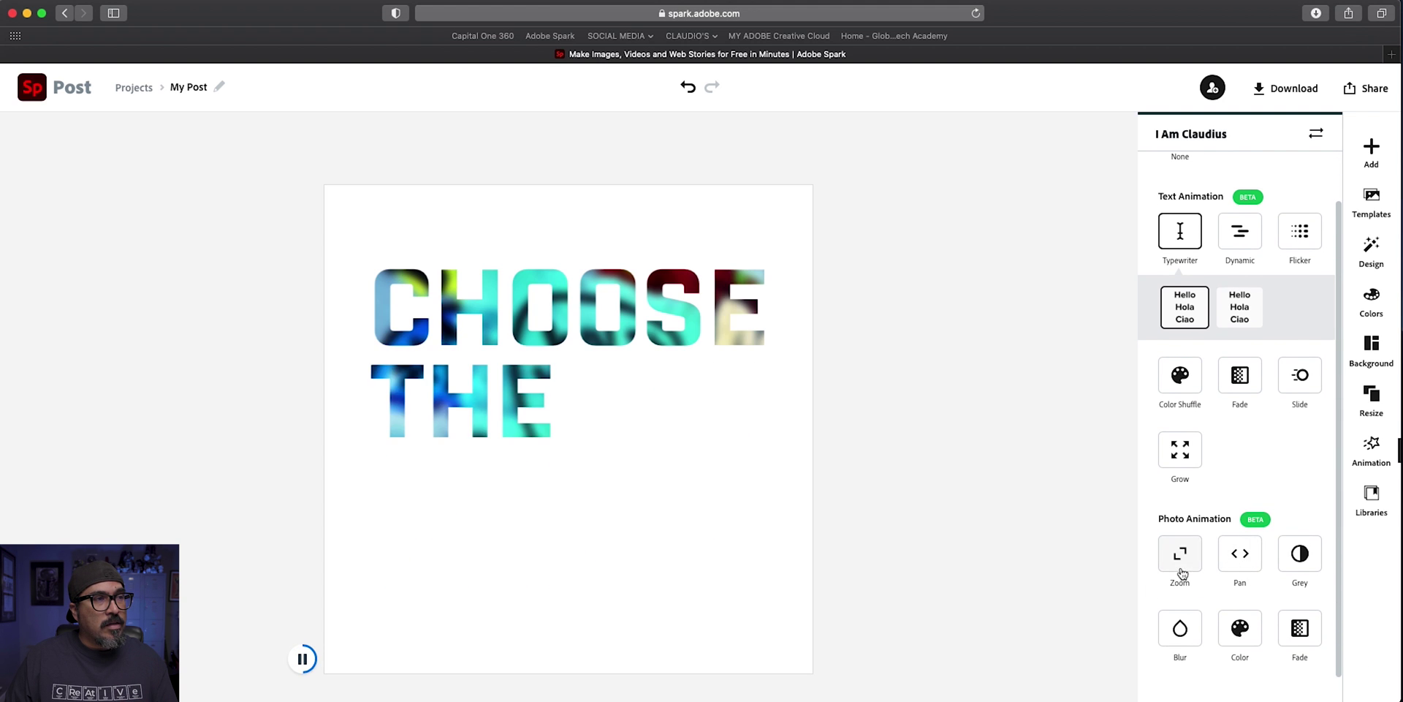
click(1179, 556)
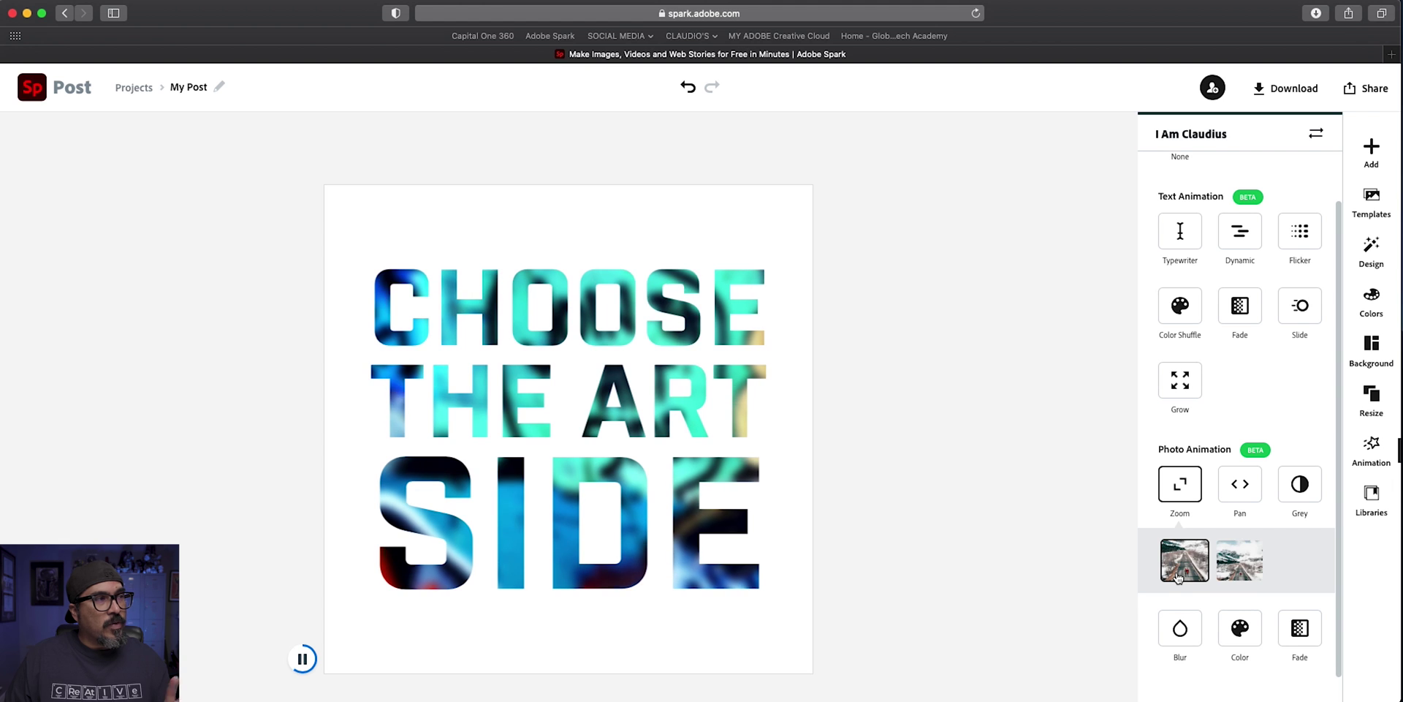
click(1227, 575)
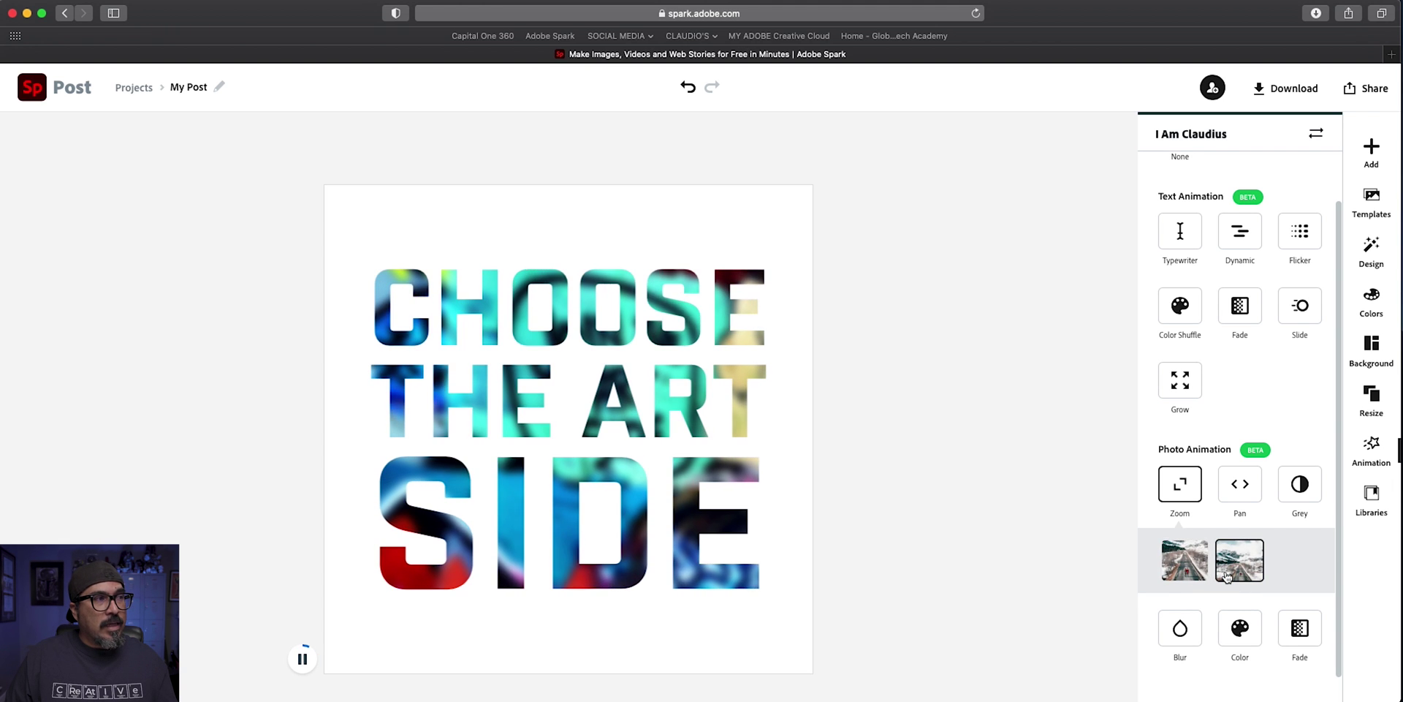
click(1243, 500)
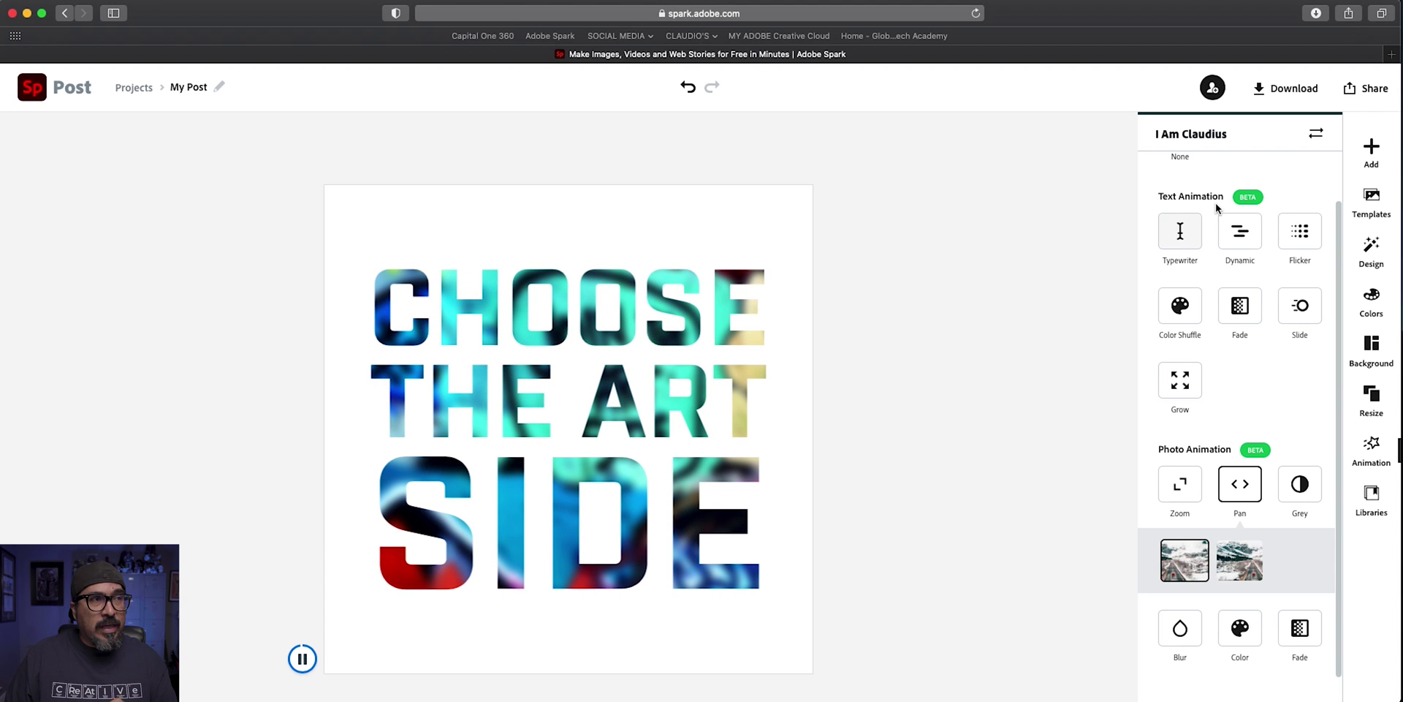
click(1290, 91)
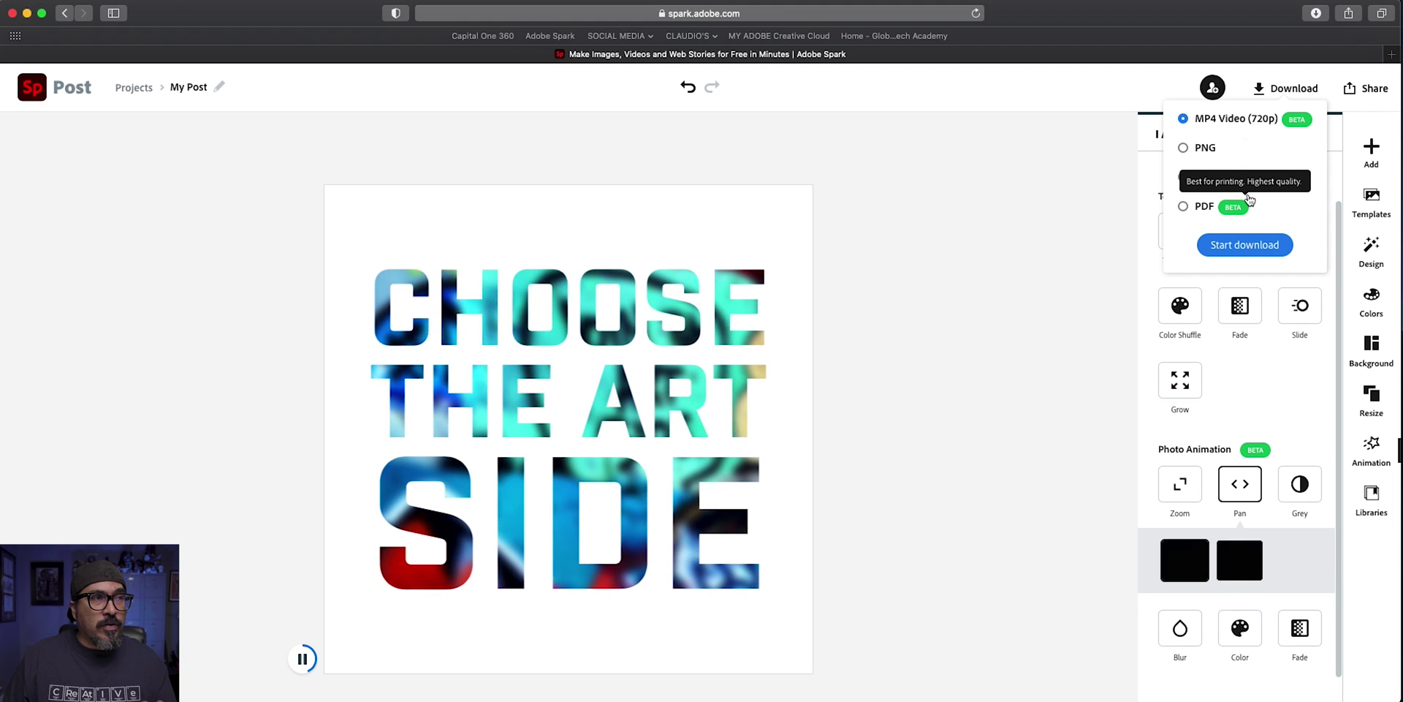
Start downloading the post as MP4 Video (720p).
click(1247, 245)
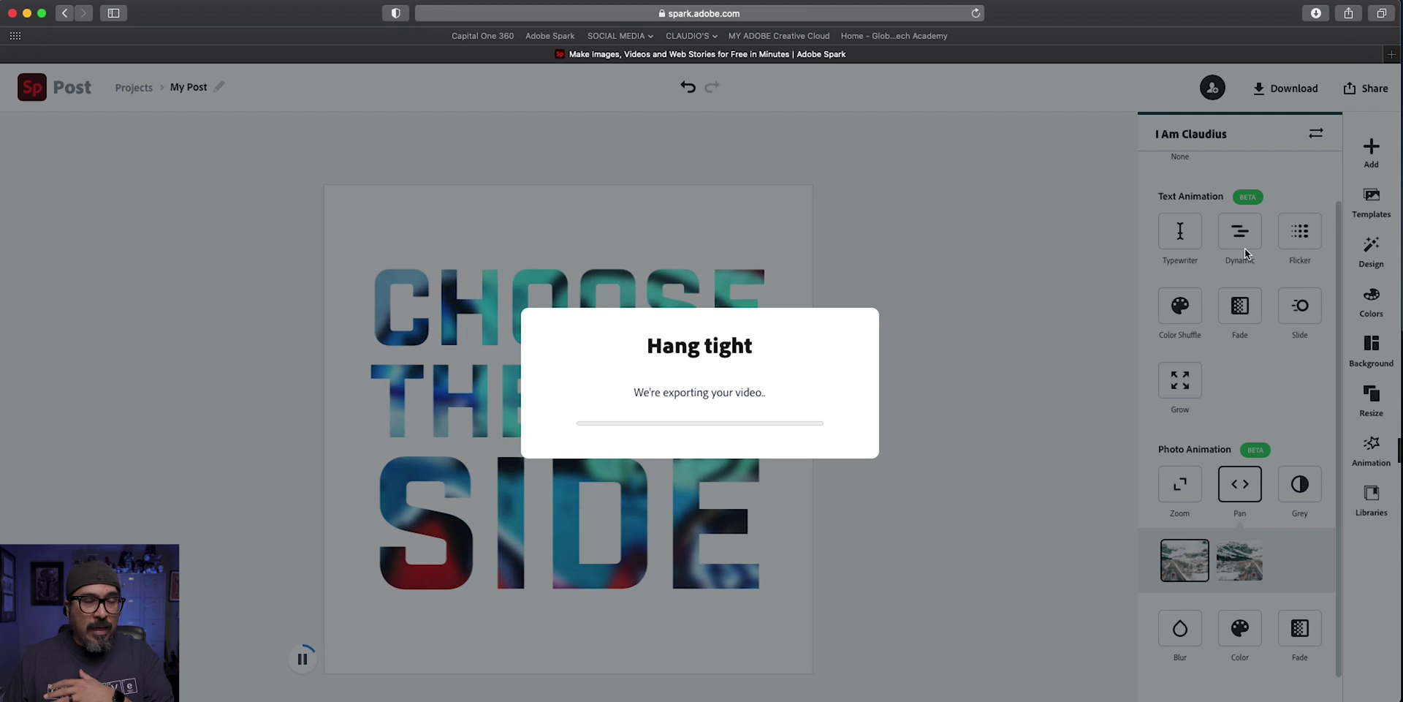